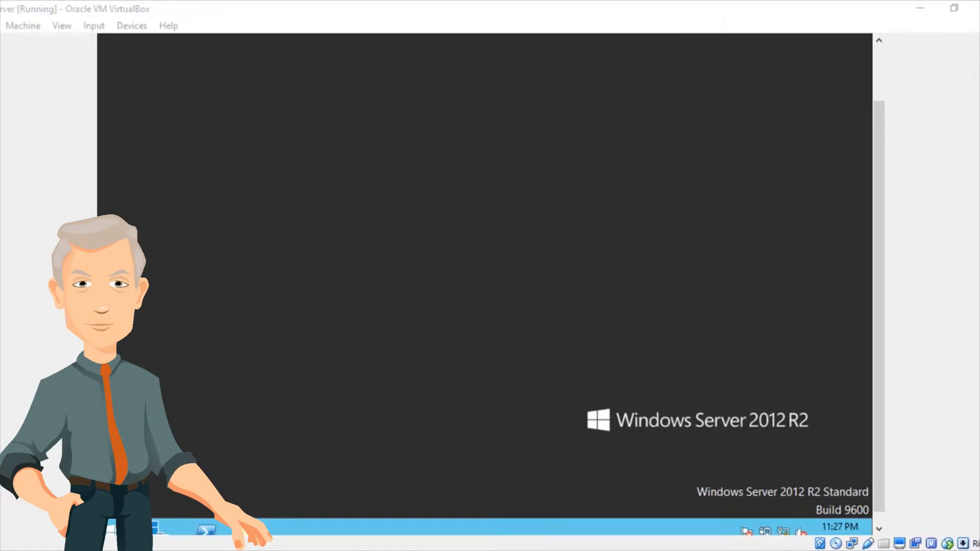
Open Server Manager and launch the Active Directory Users and Computers console.
left_click_drag(884, 210, 882, 224)
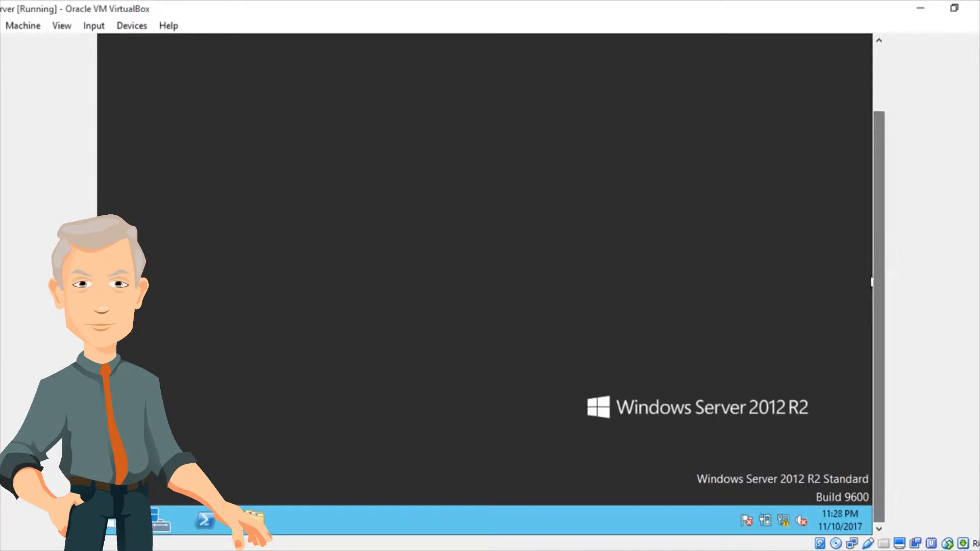
left_click(161, 521)
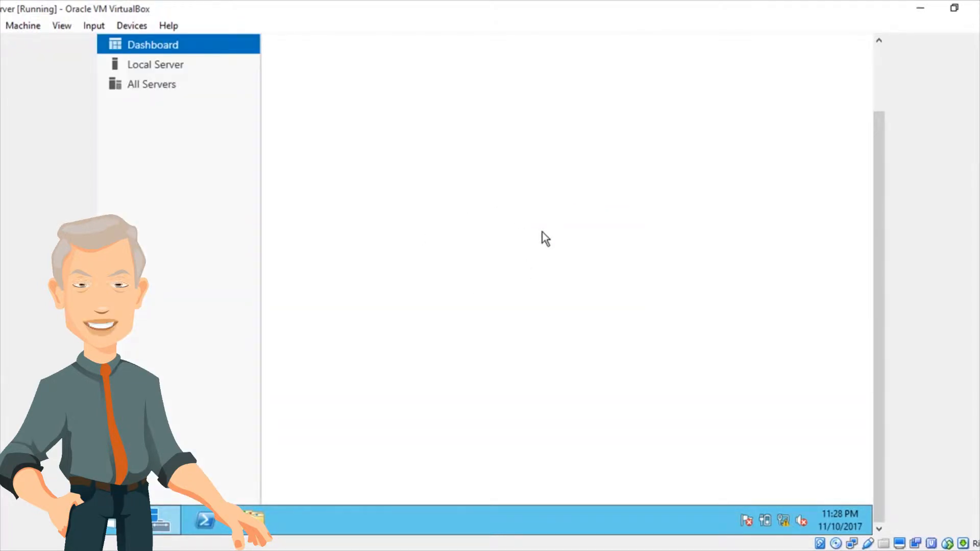
left_click_drag(876, 164, 878, 92)
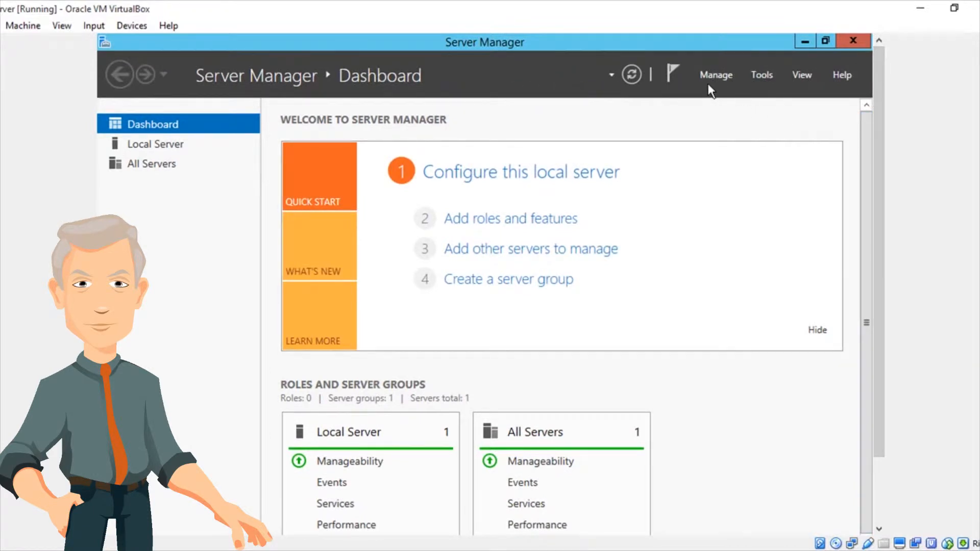
left_click(763, 77)
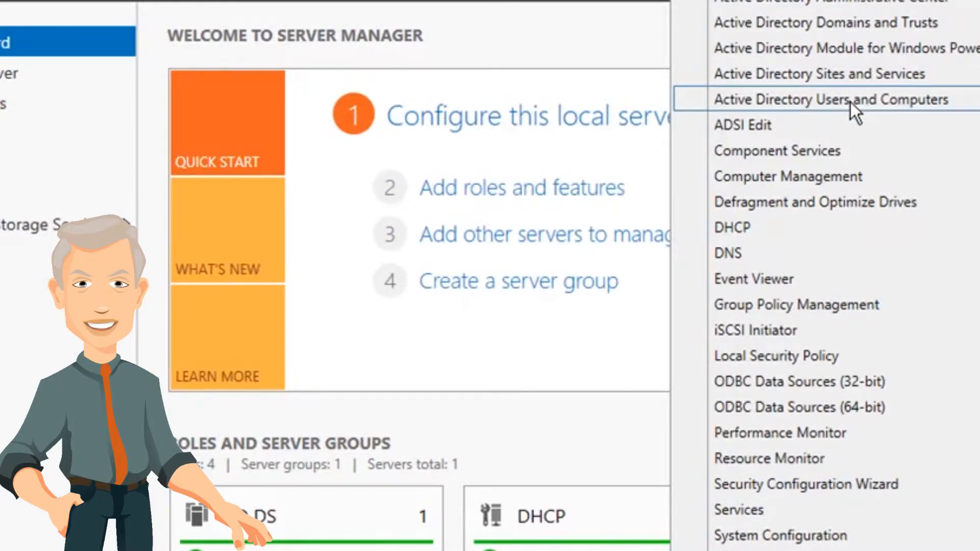
left_click(850, 100)
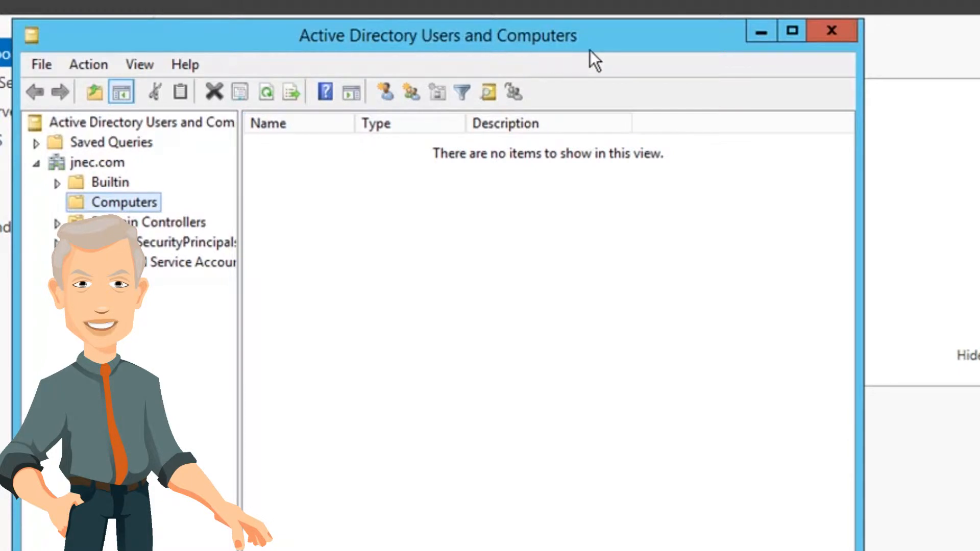
Expand the jnec.com domain and display the contents of its Computers container.
left_click(35, 167)
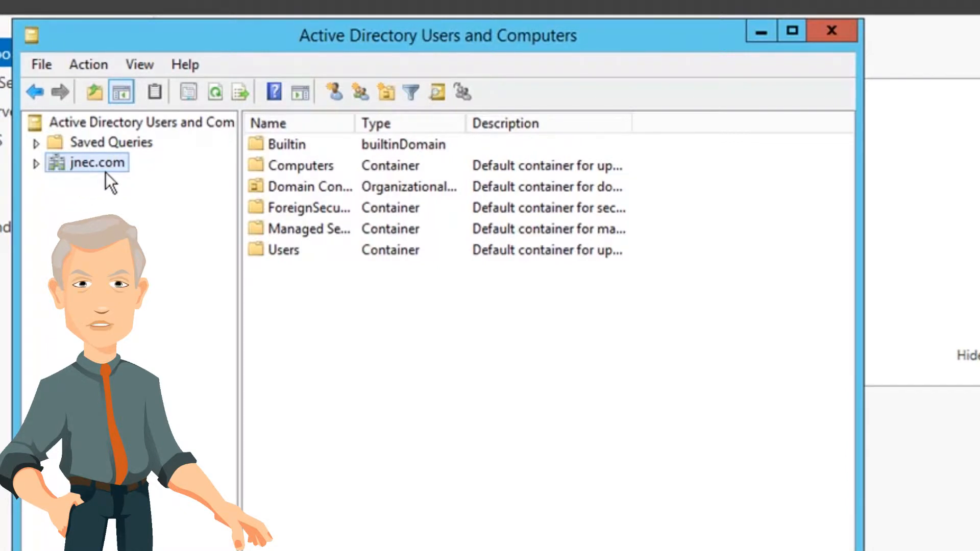
left_click(37, 164)
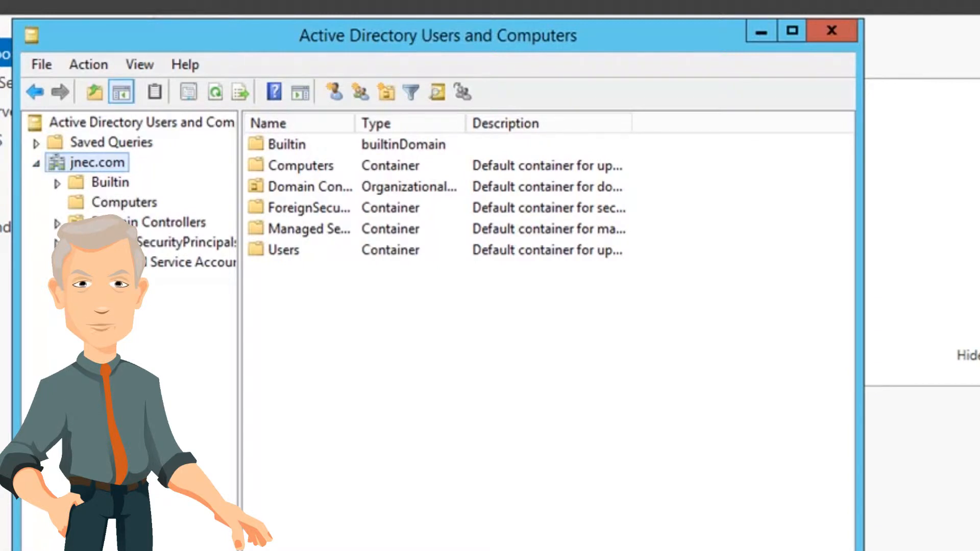
left_click(121, 208)
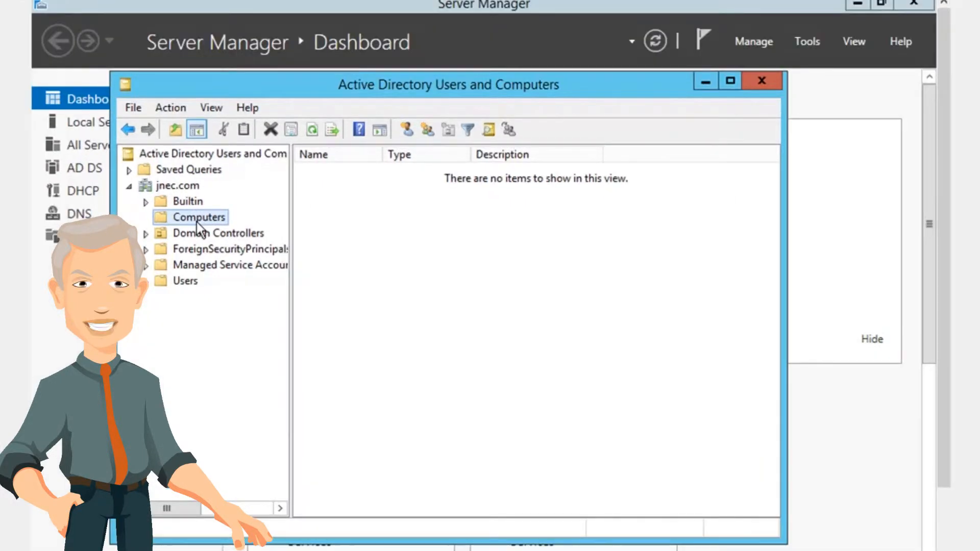
Start a new user in the jnec.com Computers container, entering the user's first name and logon name, and proceed to the password settings.
right_click(197, 222)
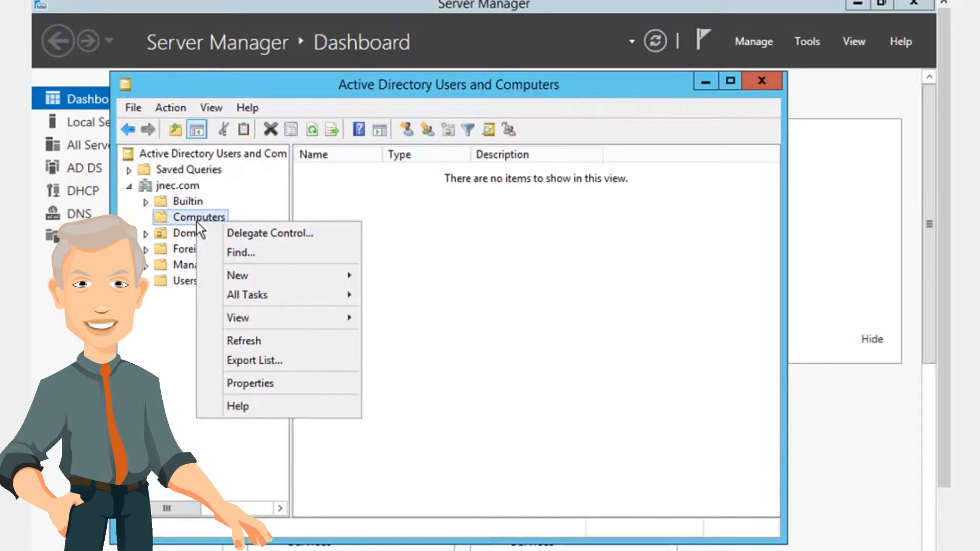
mouse_move(249, 278)
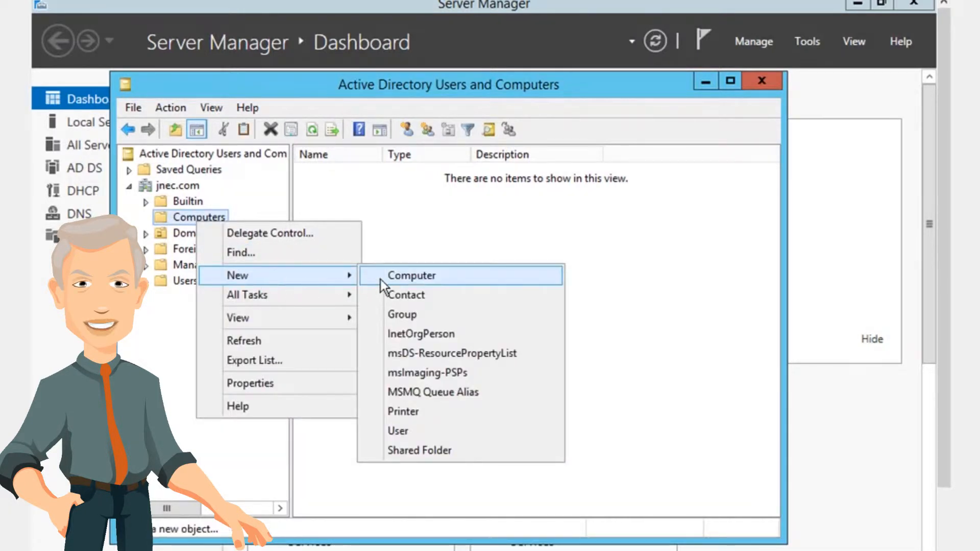
left_click(419, 433)
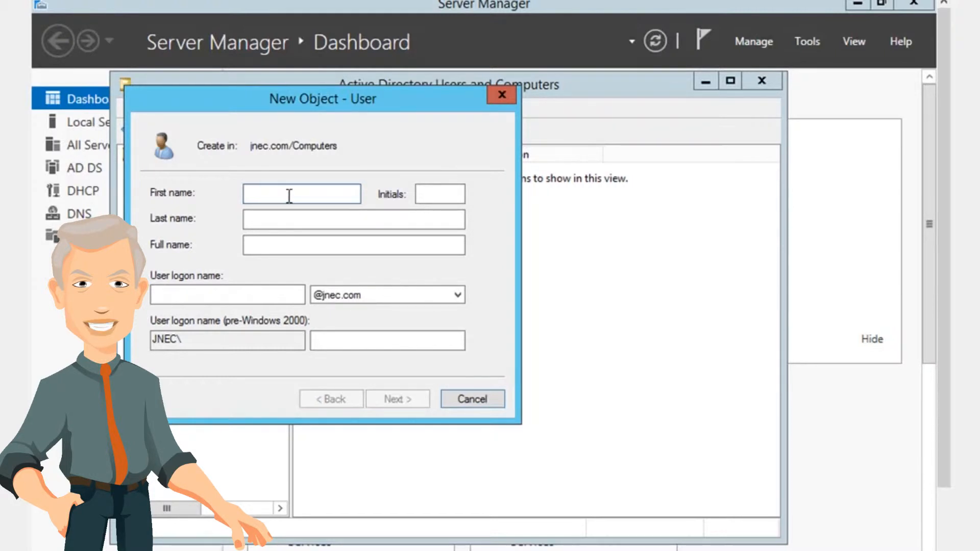
type("kinley")
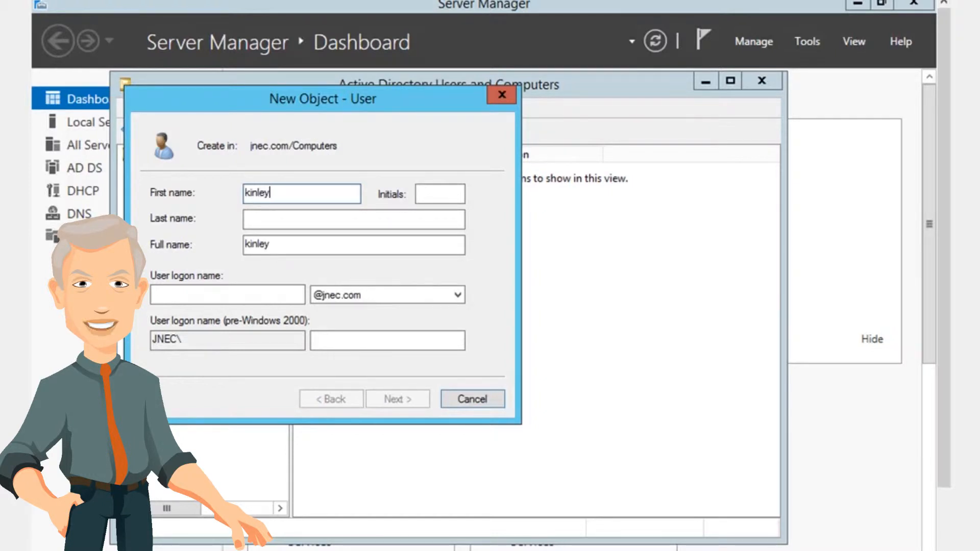
left_click(282, 293)
type("kinley")
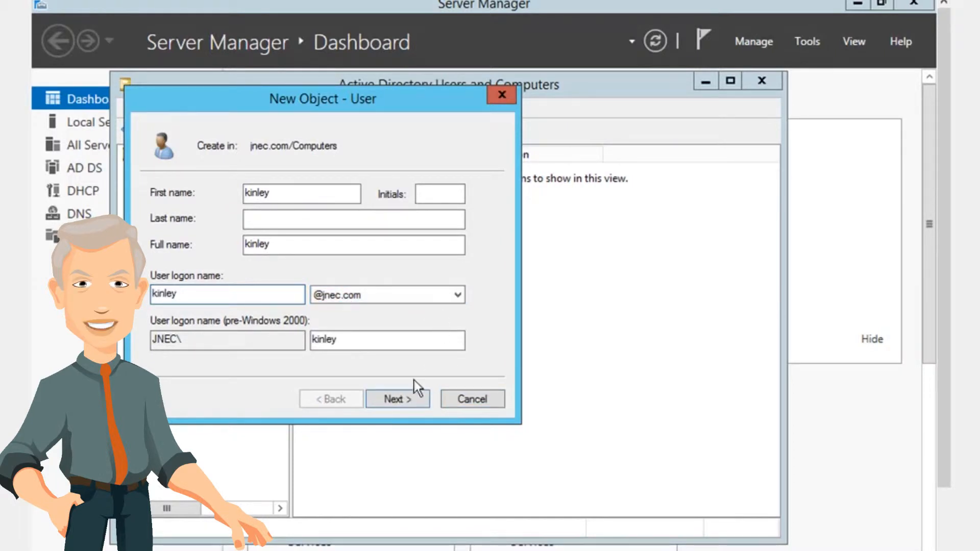
left_click(400, 403)
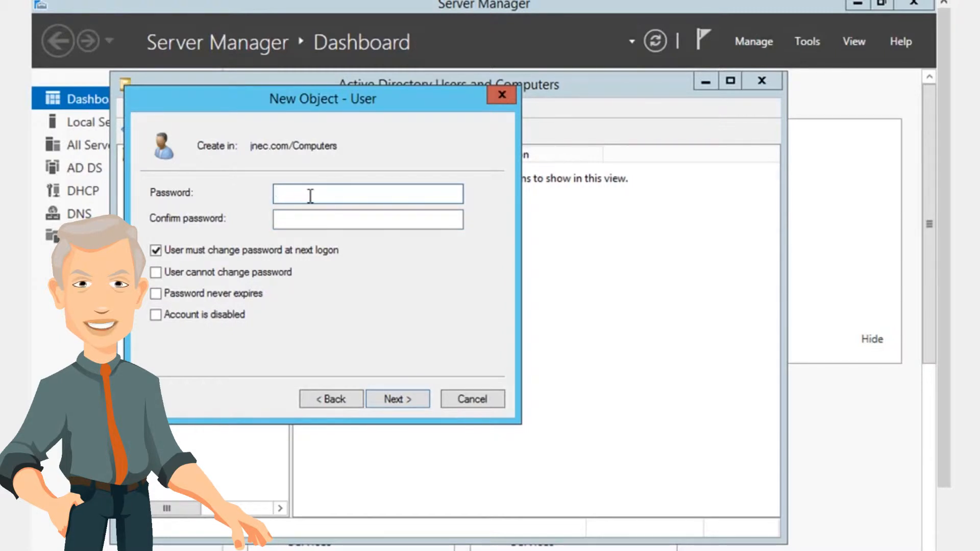
Enter the new user's account password and repeat it in the confirmation field.
type("••••••")
key("BackSpace")
key("BackSpace")
key("BackSpace")
key("BackSpace")
key("BackSpace")
key("BackSpace")
type("••••••••")
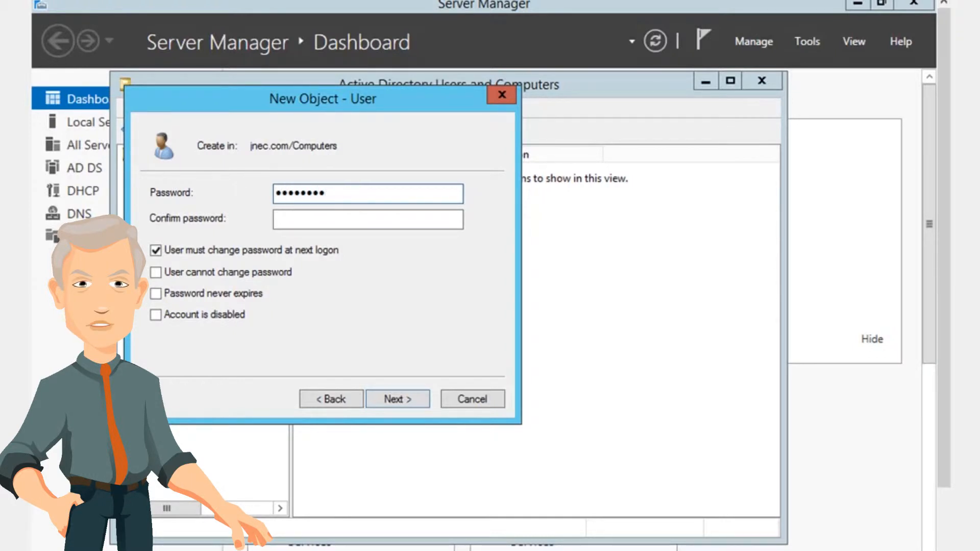
type("••••")
left_click(294, 225)
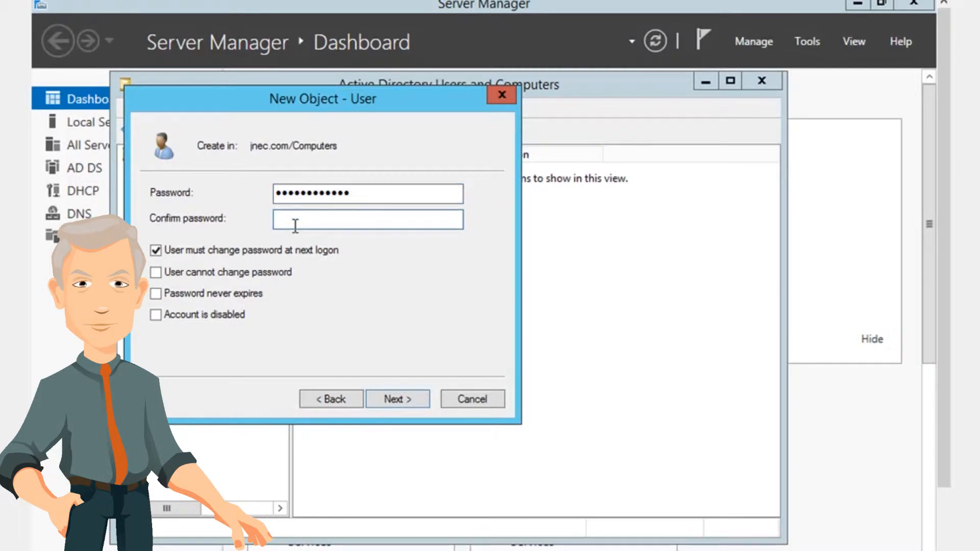
type("••••••••")
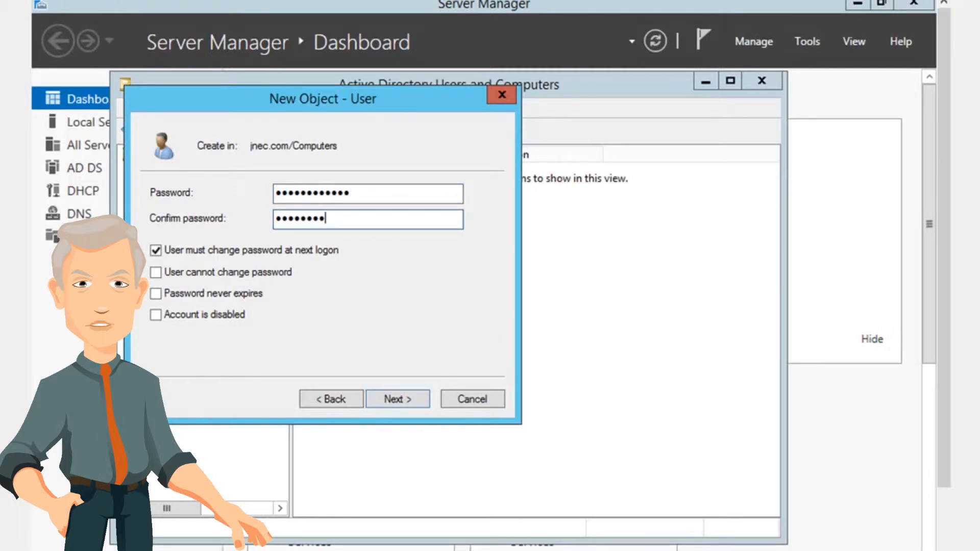
type("••••")
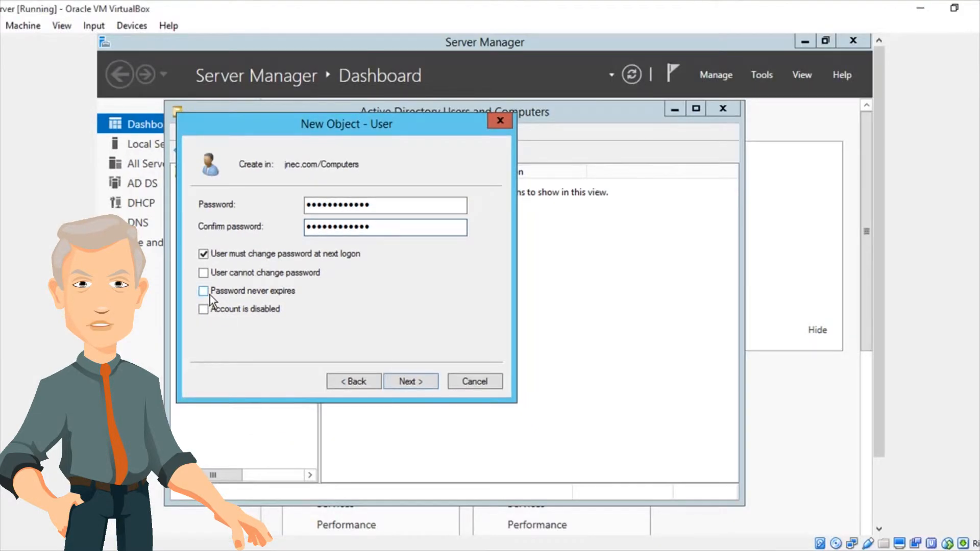
Set the new user's password to never expire, accept the notice and finish creating the account.
left_click(209, 295)
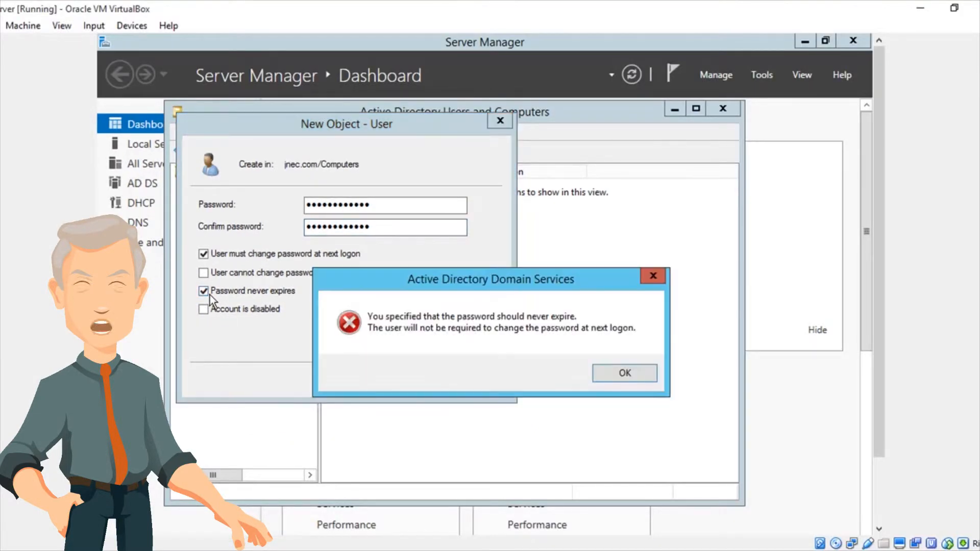
left_click(613, 376)
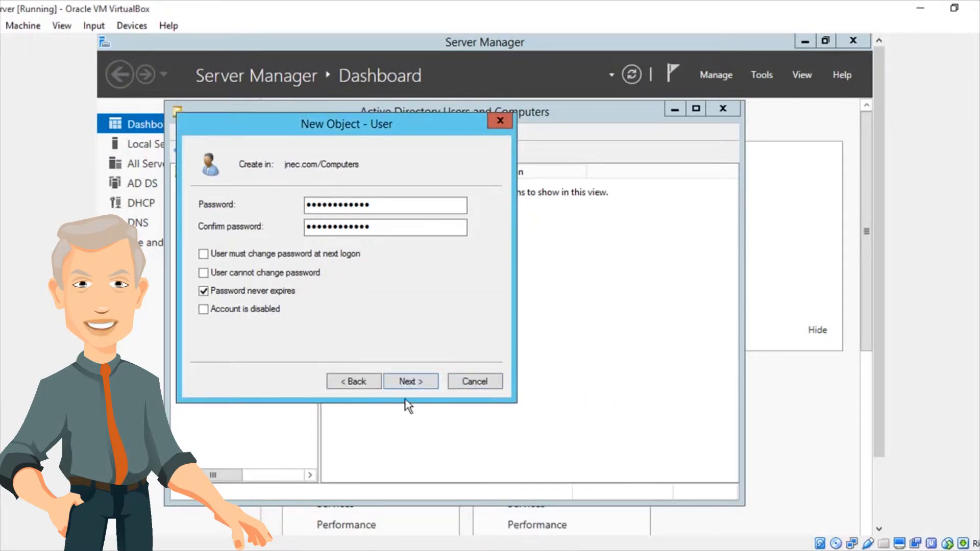
left_click(410, 384)
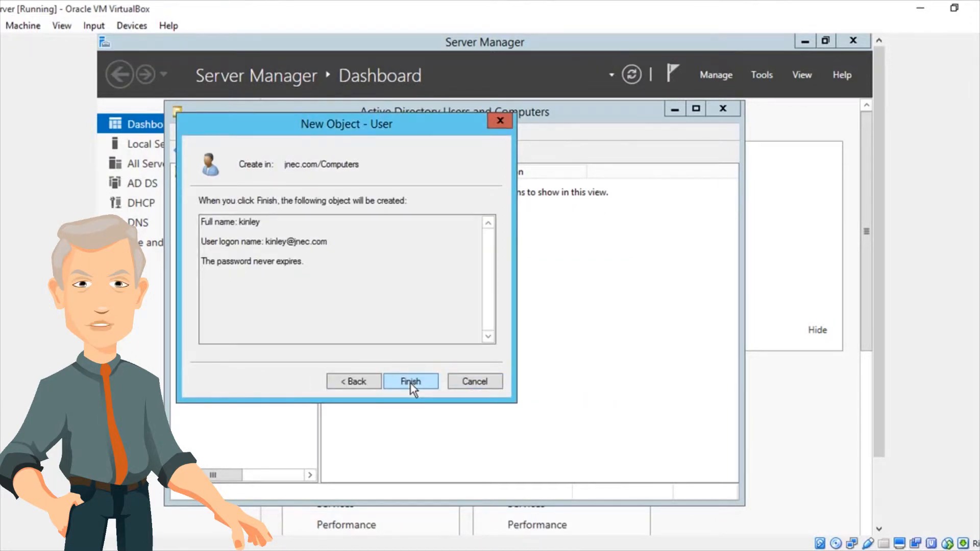
left_click(410, 382)
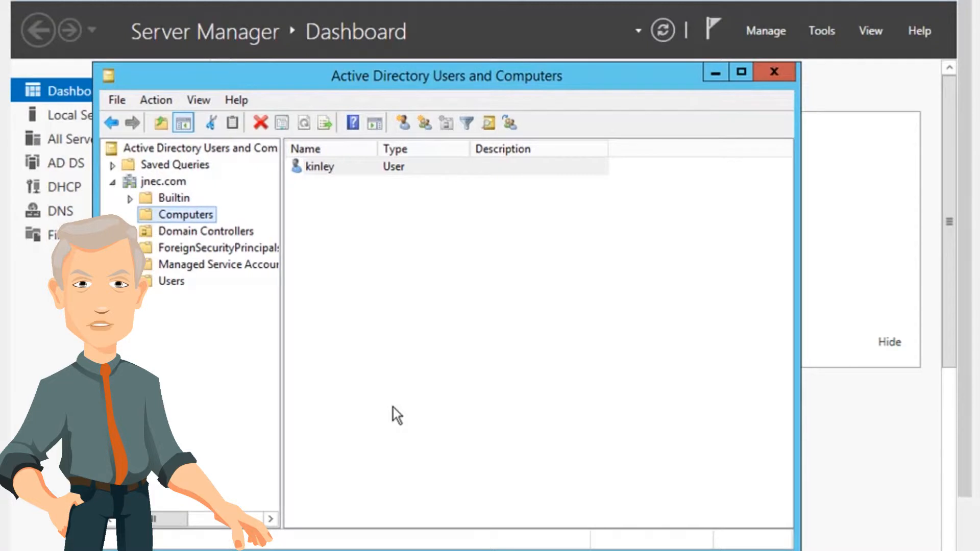
Close Active Directory Users and Computers and open the Group Policy Management console.
left_click(779, 76)
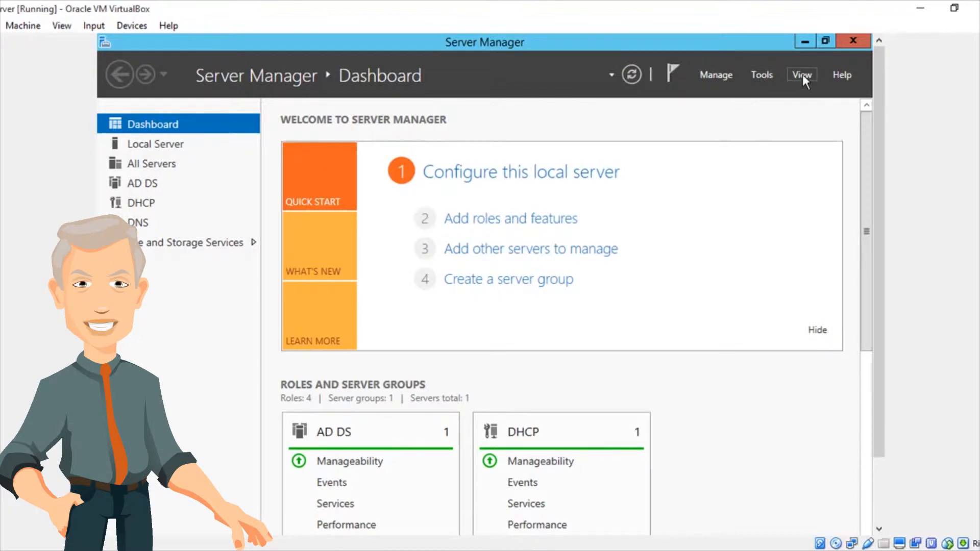
left_click(758, 74)
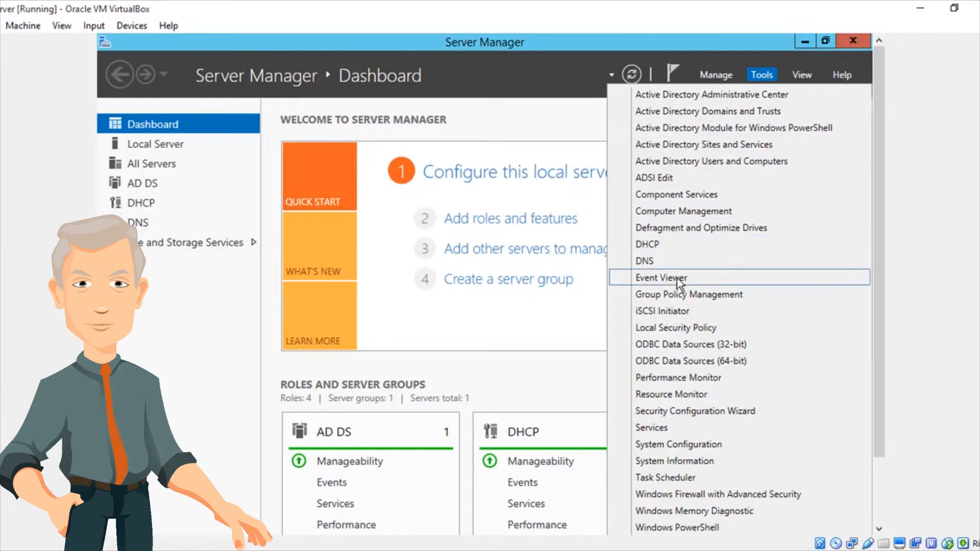
left_click(679, 300)
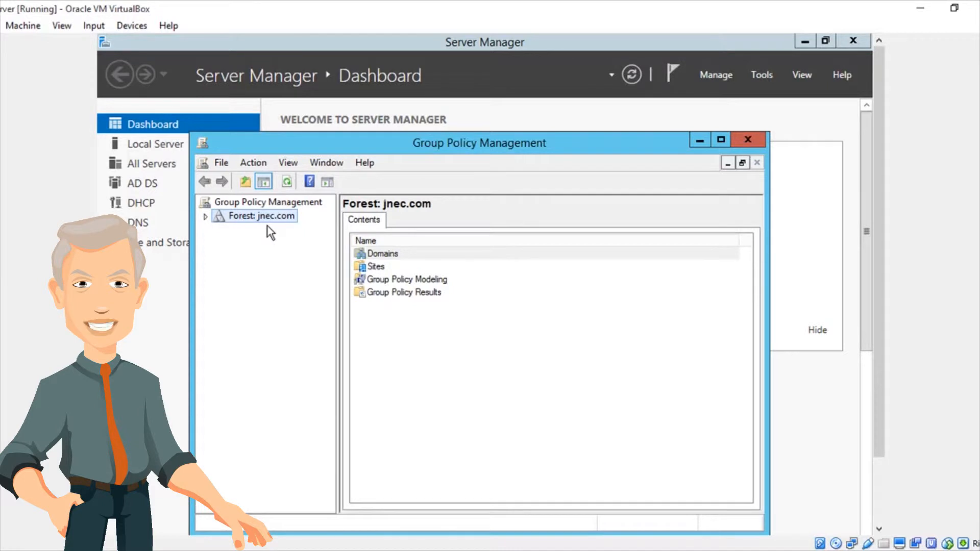
Expand the jnec.com forest down to its domains and select the jnec.com domain.
left_click(207, 218)
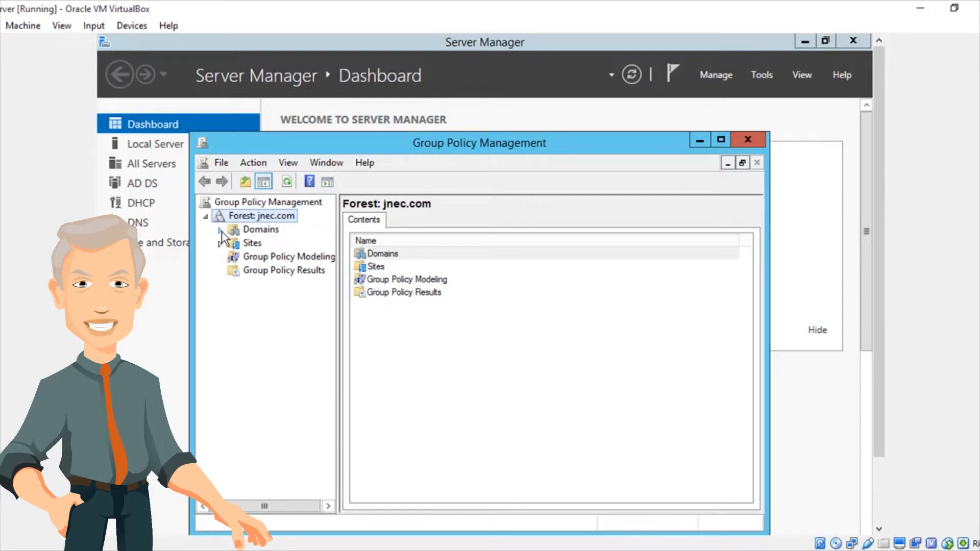
left_click(220, 231)
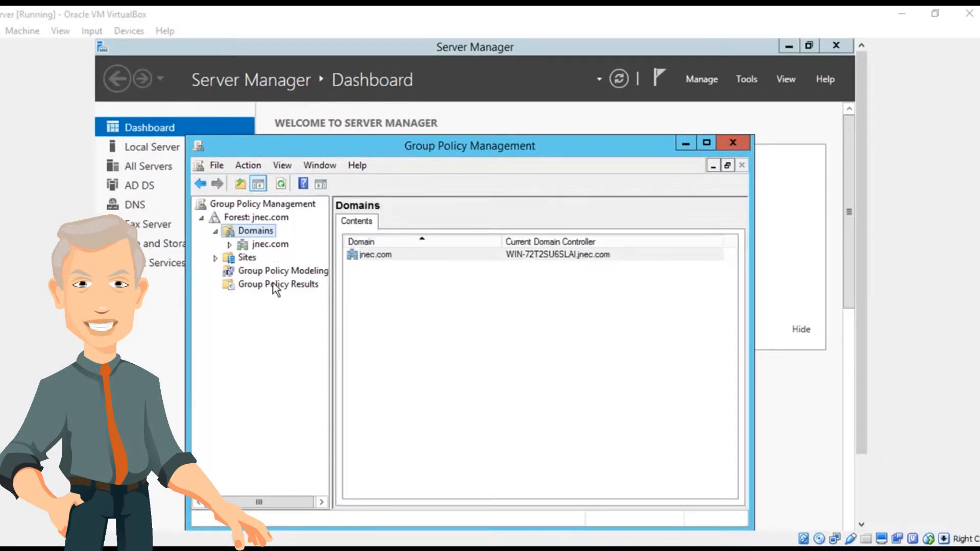
left_click(265, 246)
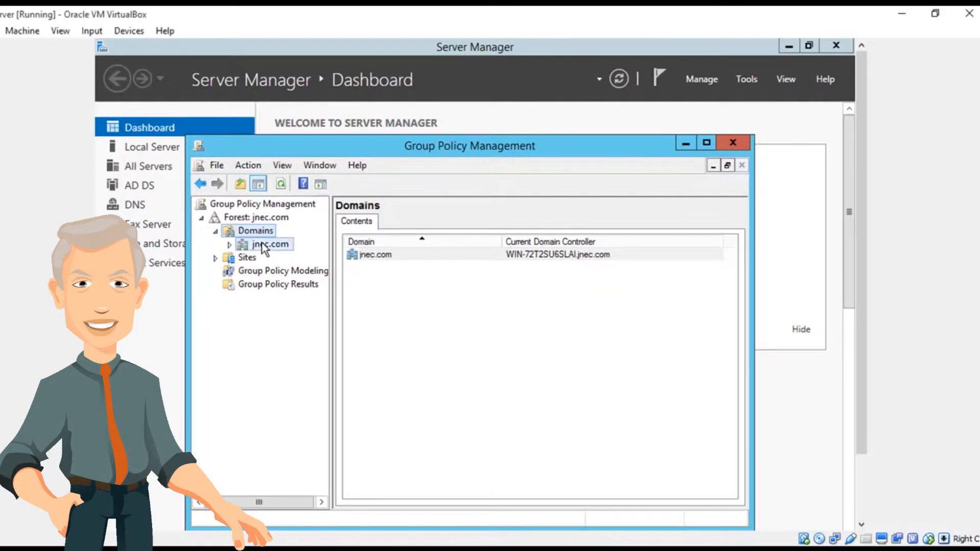
Create a GPO named "deny removable access storage" in the jnec.com domain and link it there.
right_click(264, 248)
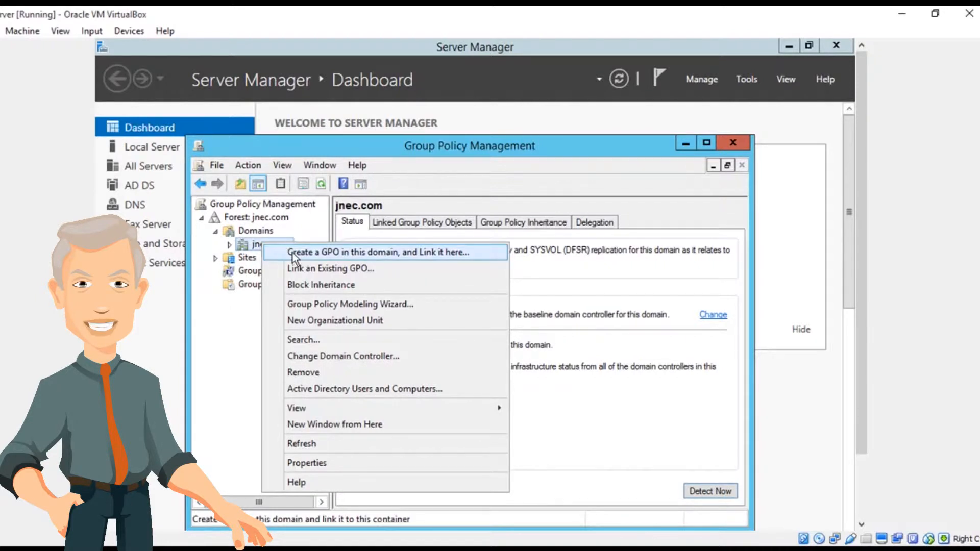
left_click(430, 253)
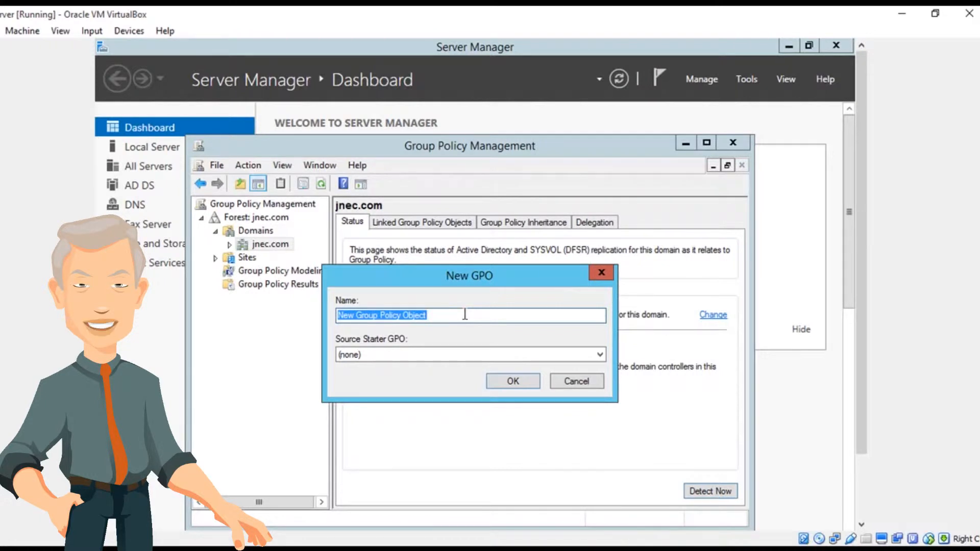
key("BackSpace")
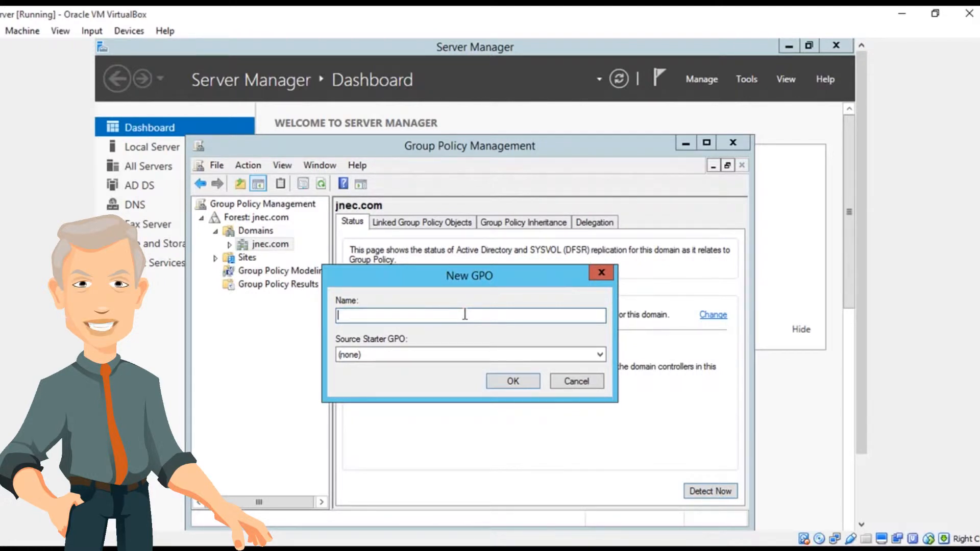
type("deny ")
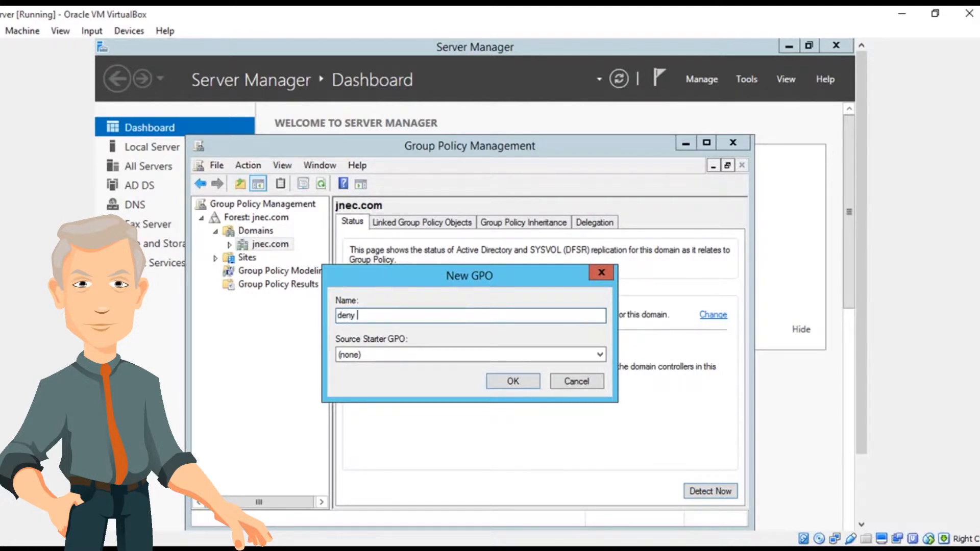
type("re")
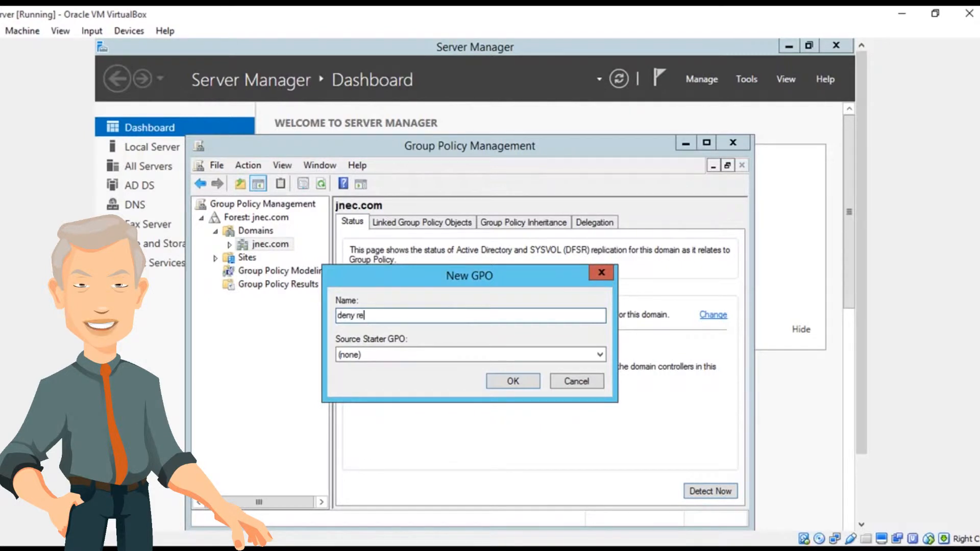
type("movable a")
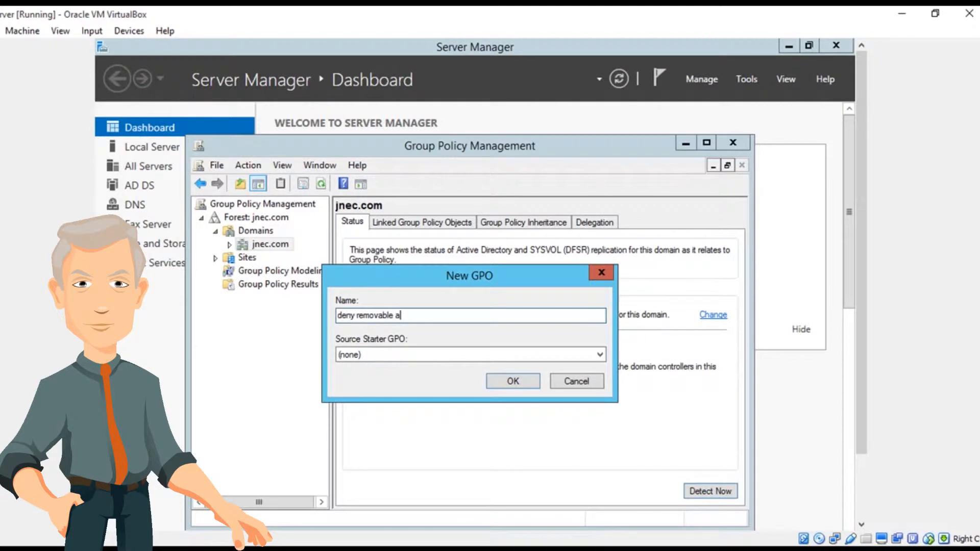
type("ccess")
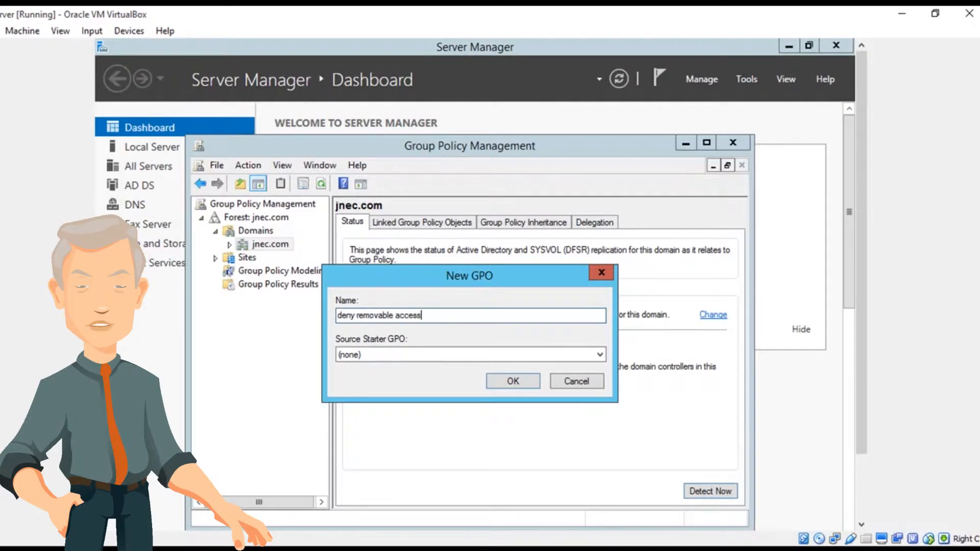
type(" storage")
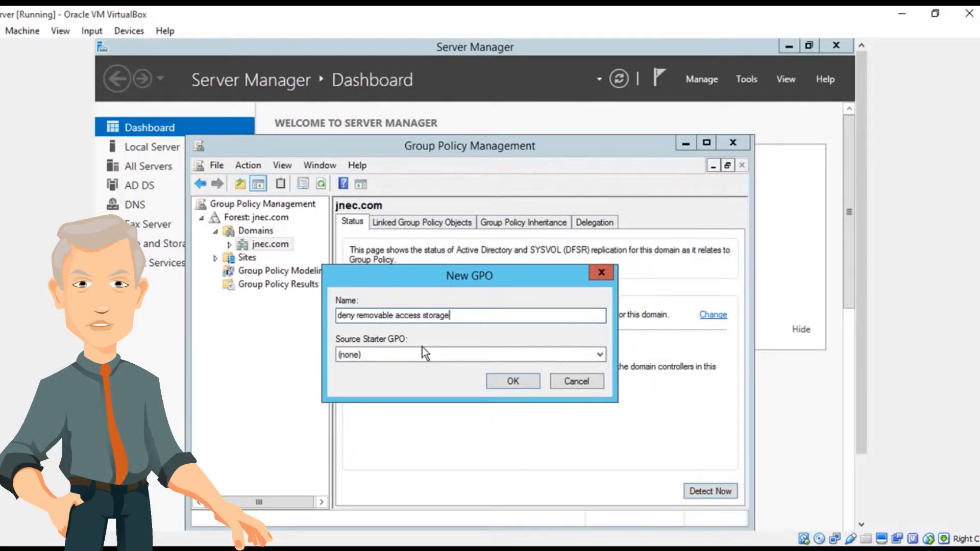
left_click(513, 381)
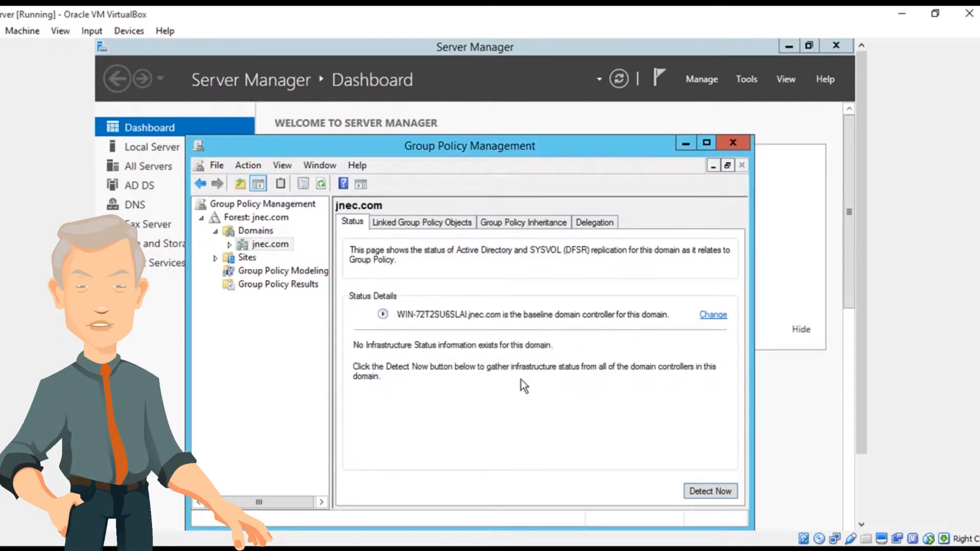
Expand the jnec.com domain, dismiss the GPO link notice and open the "deny removable access storage" GPO for editing.
left_click(232, 249)
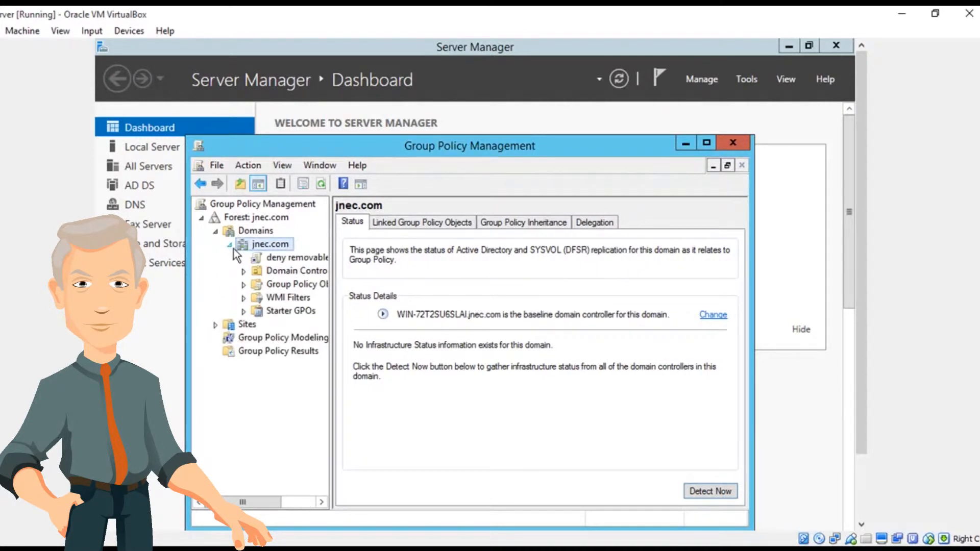
left_click(294, 261)
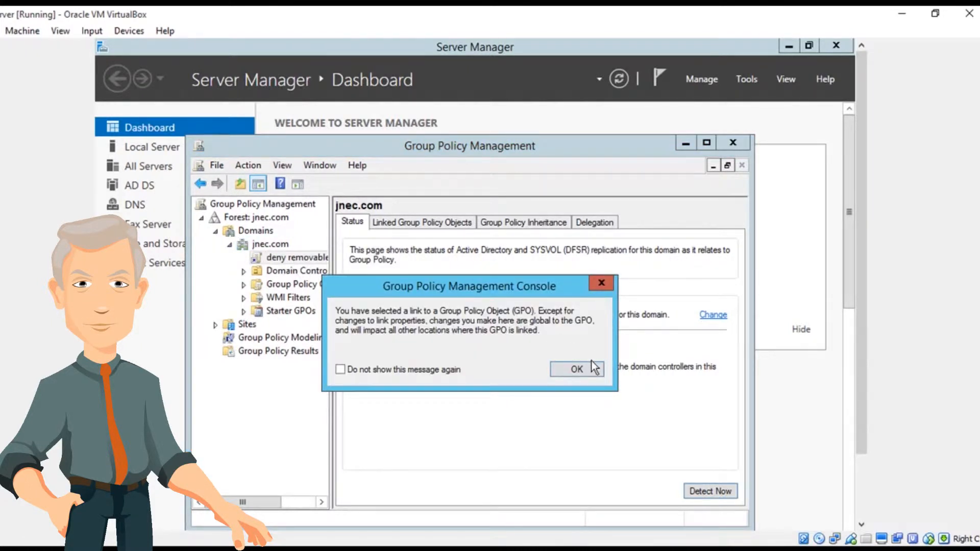
left_click(606, 287)
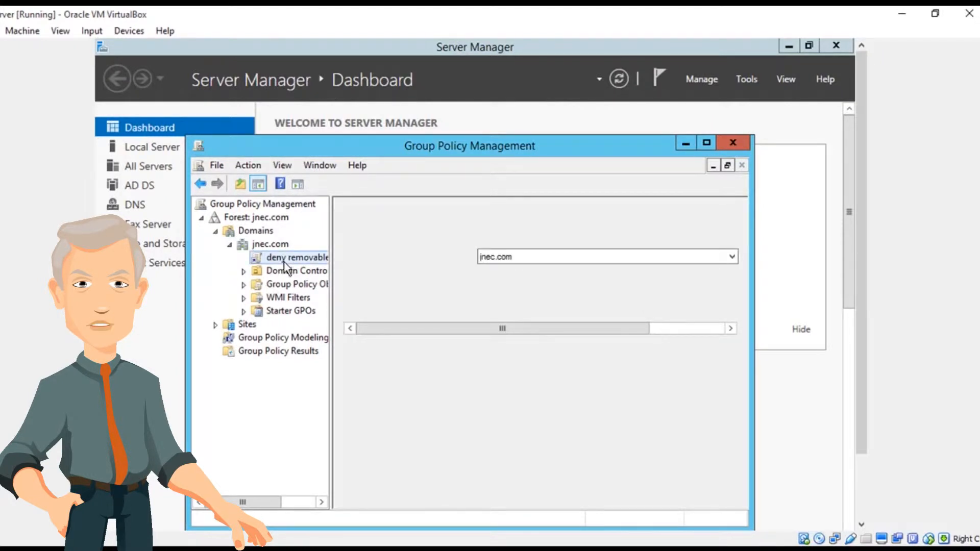
right_click(284, 262)
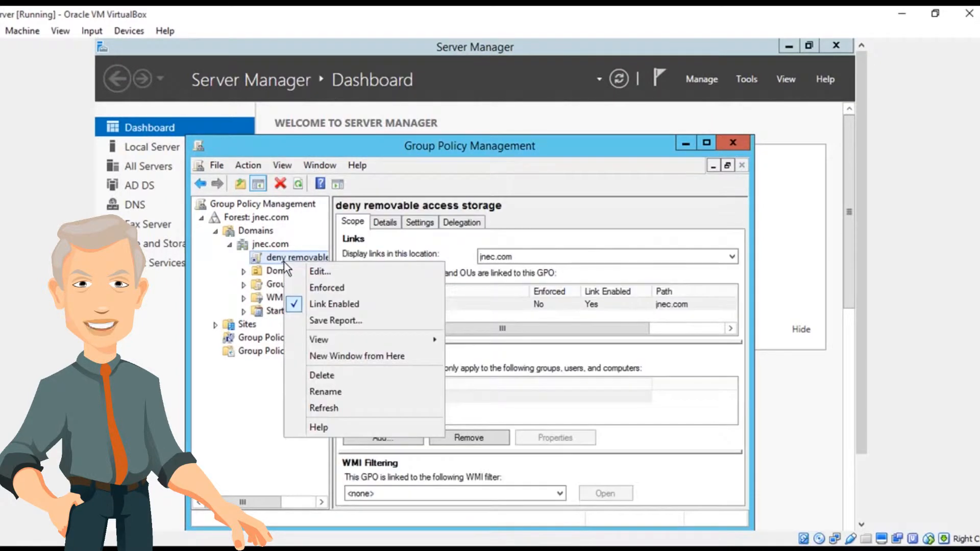
left_click(317, 273)
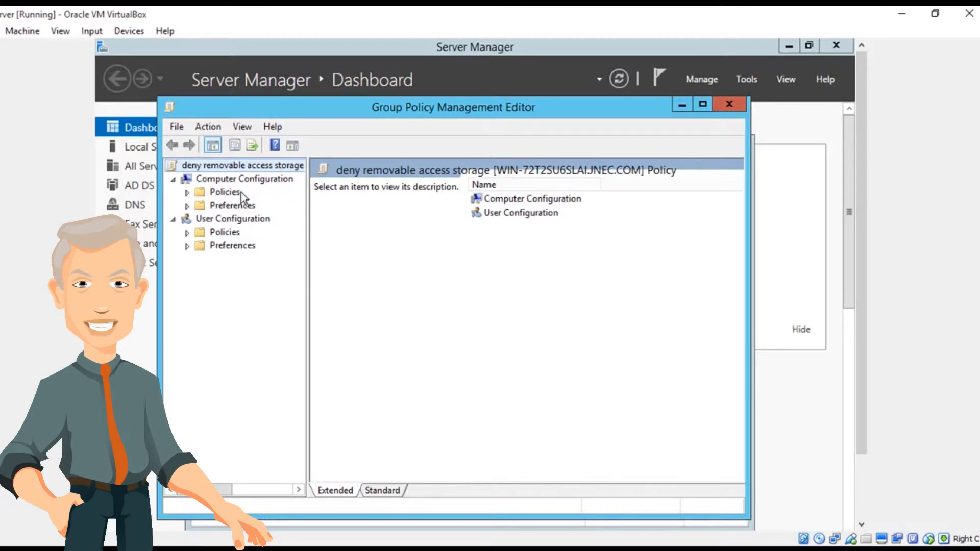
Expand the Computer Configuration policies through Administrative Templates and System, and select the Removable Storage Access folder.
left_click(187, 194)
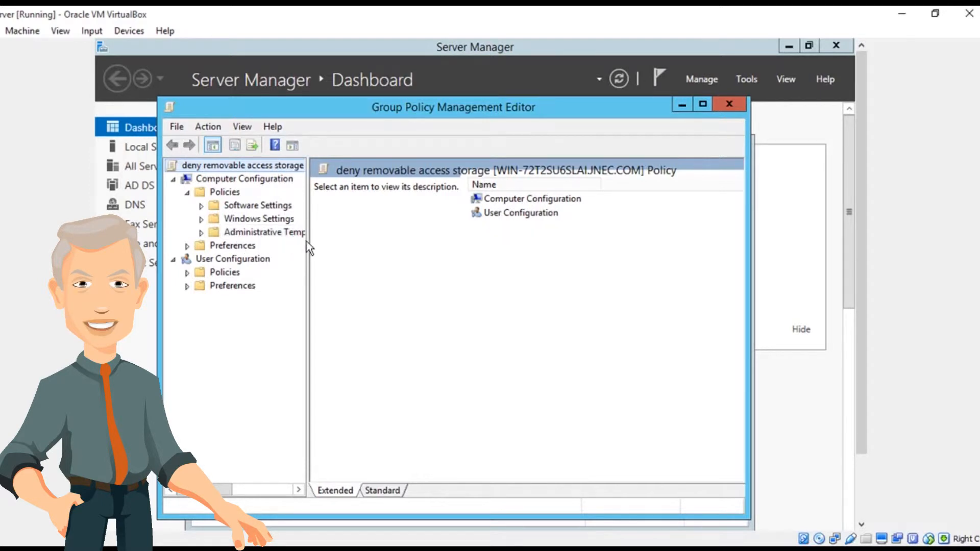
left_click_drag(307, 244, 417, 246)
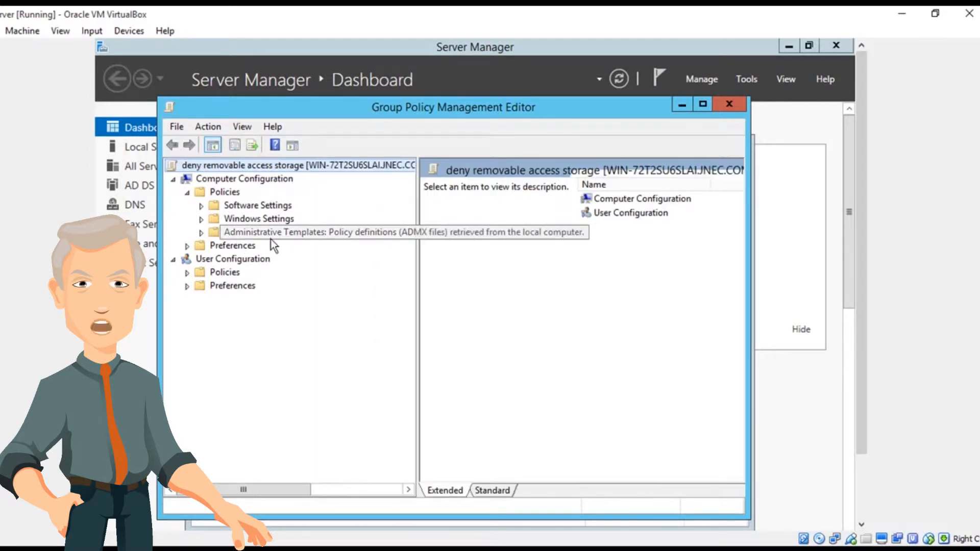
left_click(203, 232)
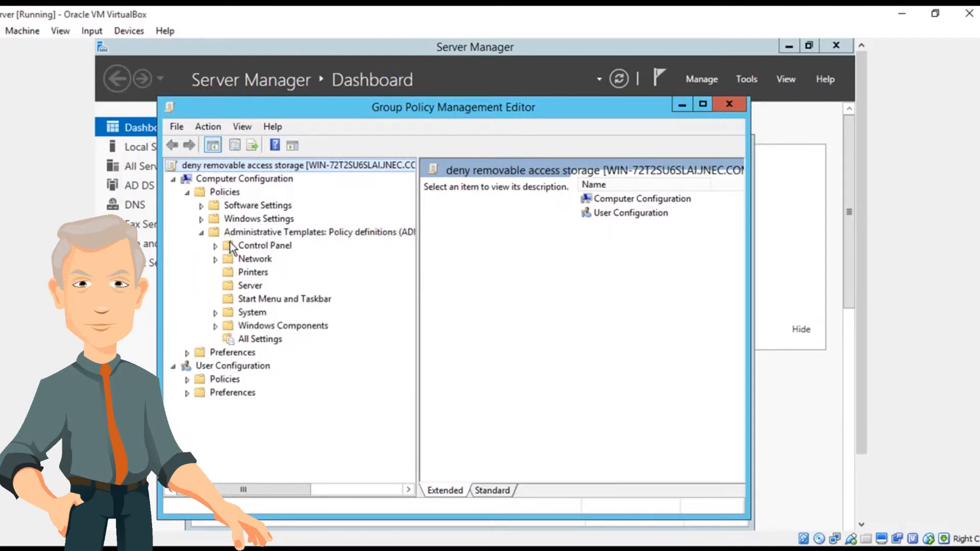
left_click(221, 317)
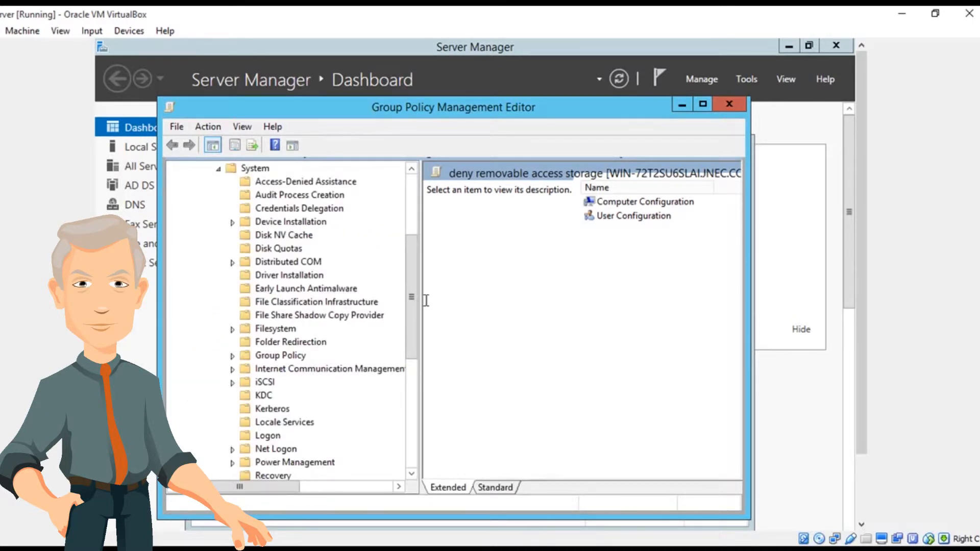
left_click_drag(421, 310, 512, 360)
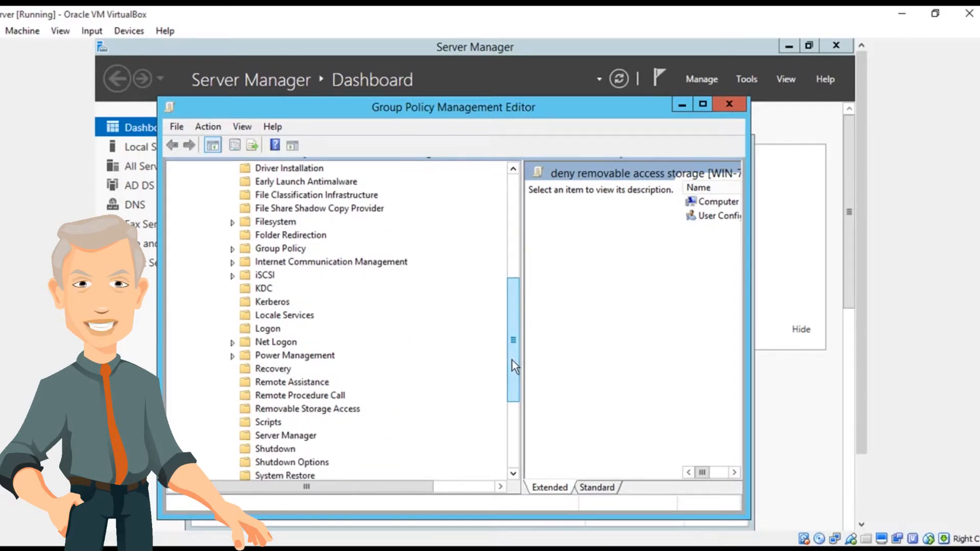
left_click(330, 409)
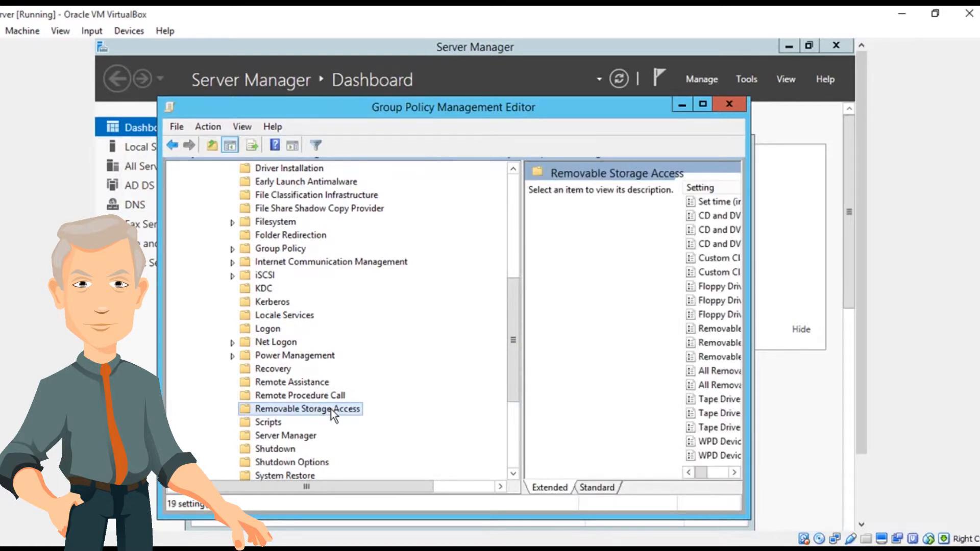
Widen the Group Policy Management Editor window so the names of the removable storage settings are readable.
left_click(754, 309)
left_click_drag(753, 309, 831, 306)
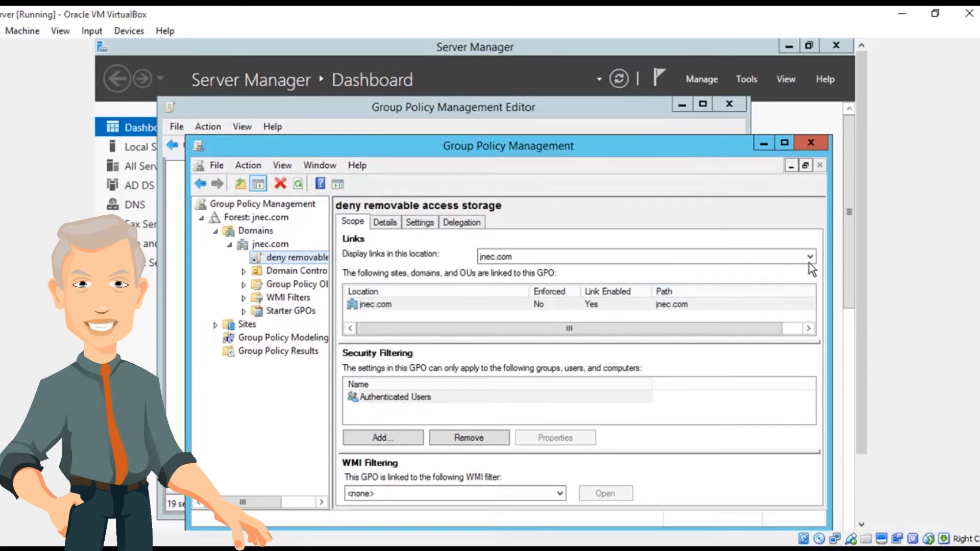
left_click(572, 106)
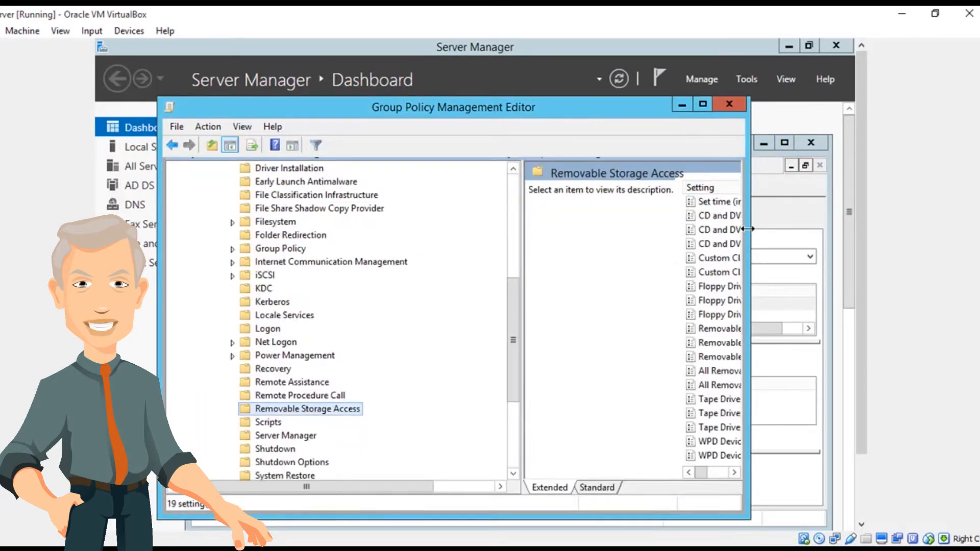
left_click_drag(747, 229, 846, 231)
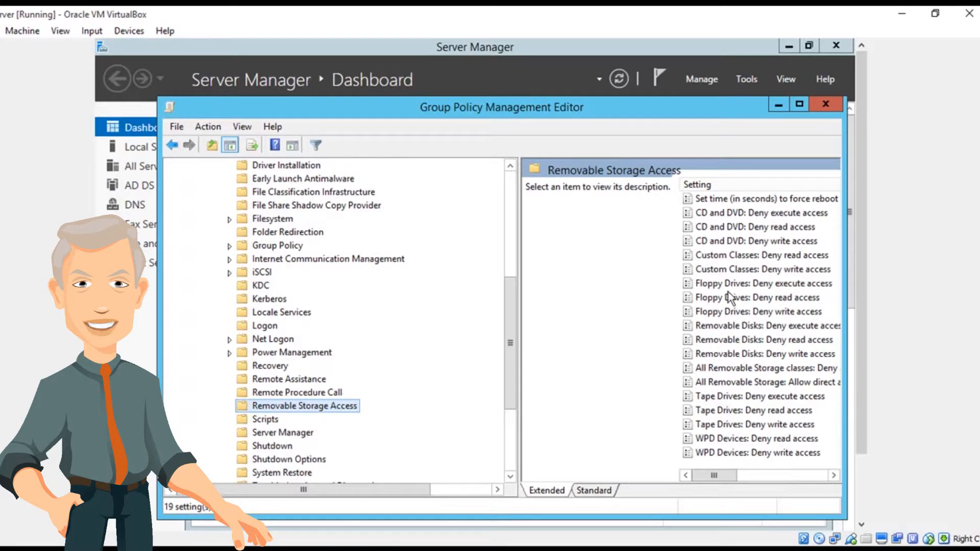
Enable the "All Removable Storage classes: Deny all access" setting, apply it and close the policy editor.
left_click(736, 372)
right_click(736, 372)
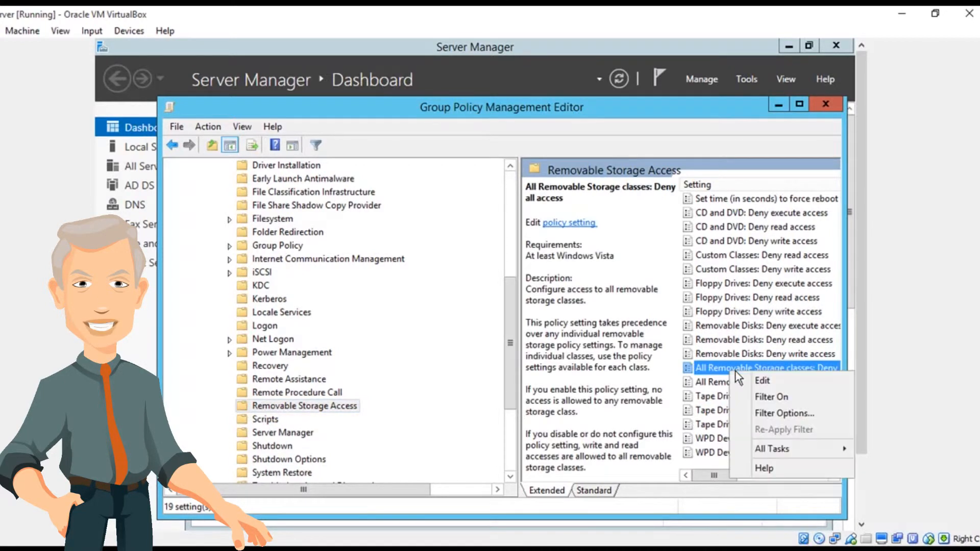
left_click(768, 379)
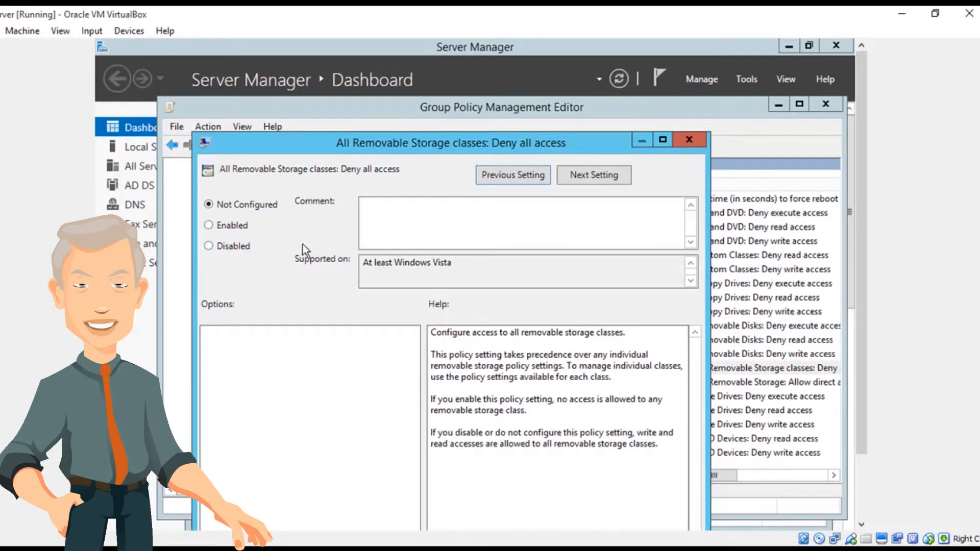
left_click(215, 227)
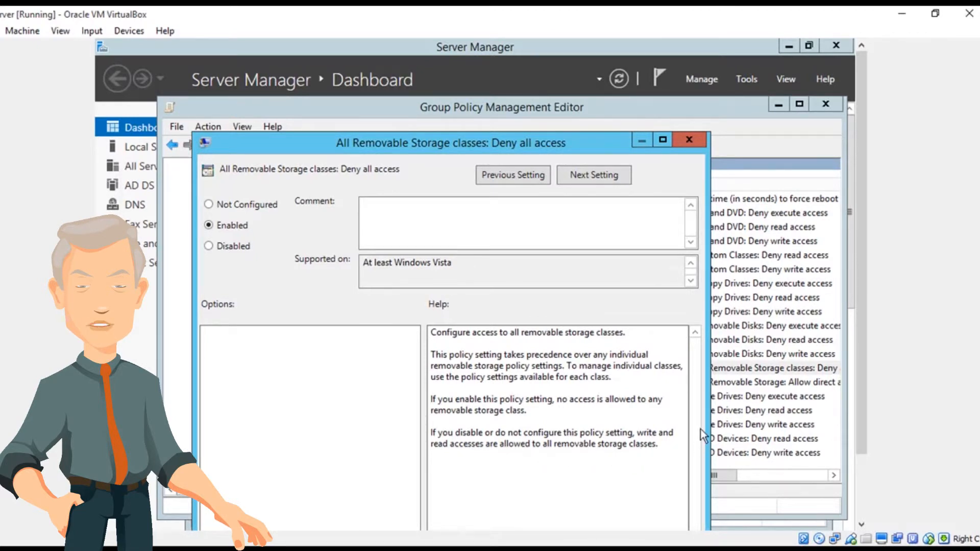
left_click_drag(519, 144, 447, 55)
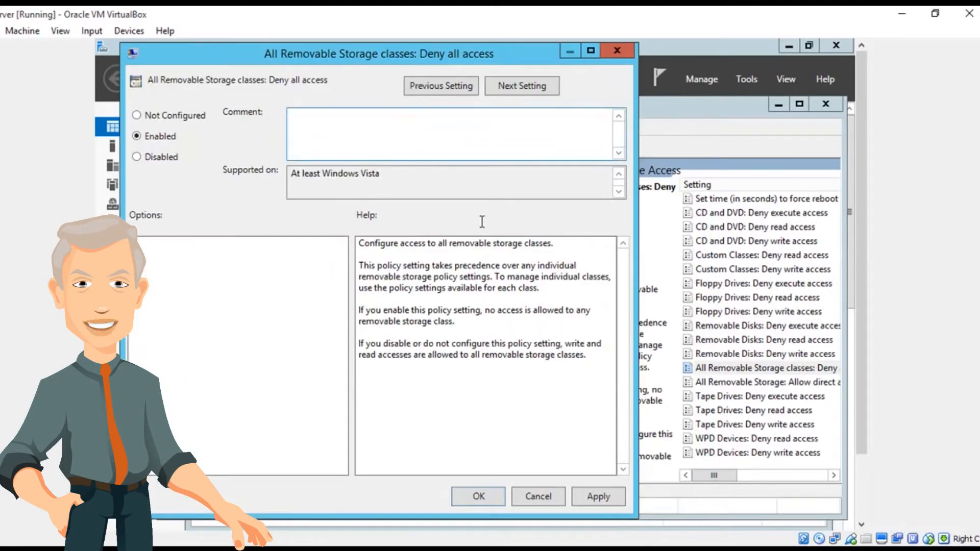
left_click(599, 500)
left_click(492, 501)
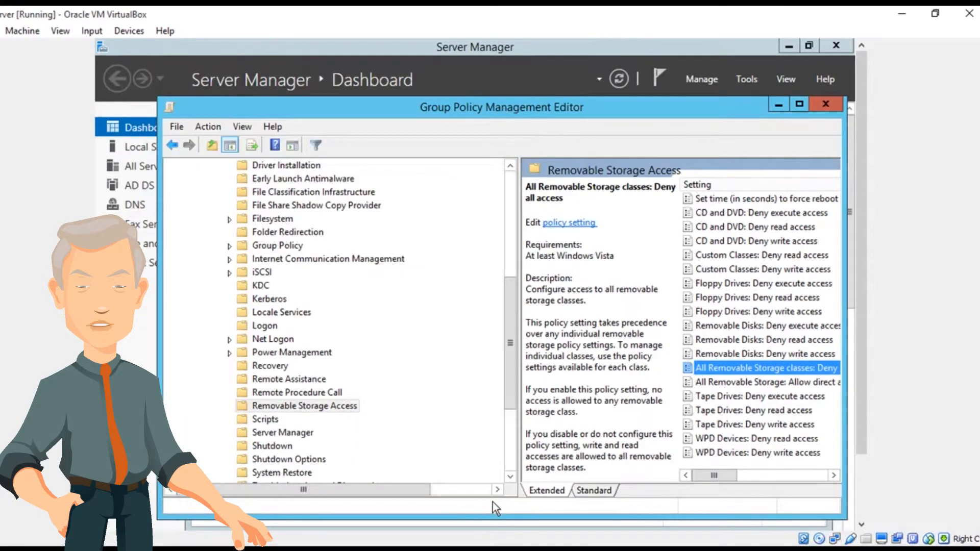
left_click(820, 104)
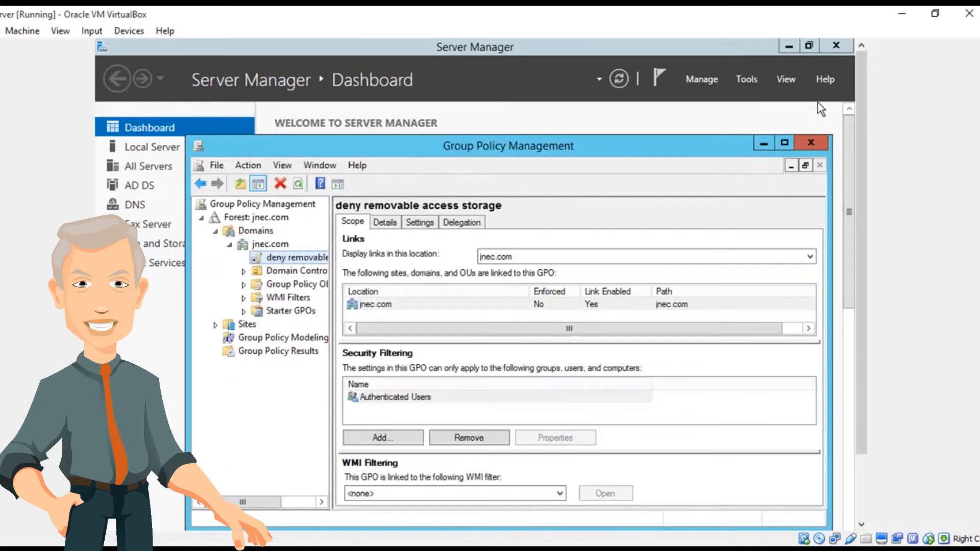
left_click(293, 261)
double_click(294, 259)
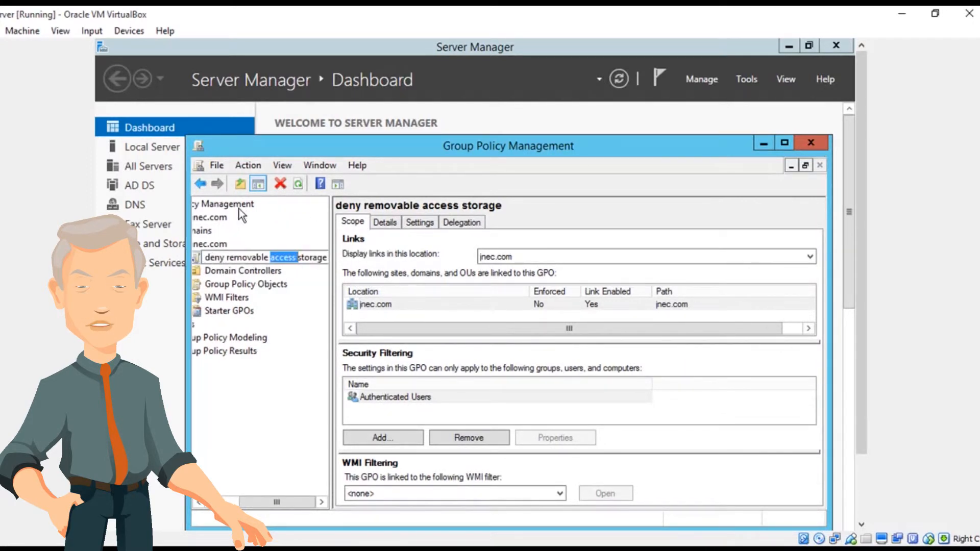
left_click(201, 184)
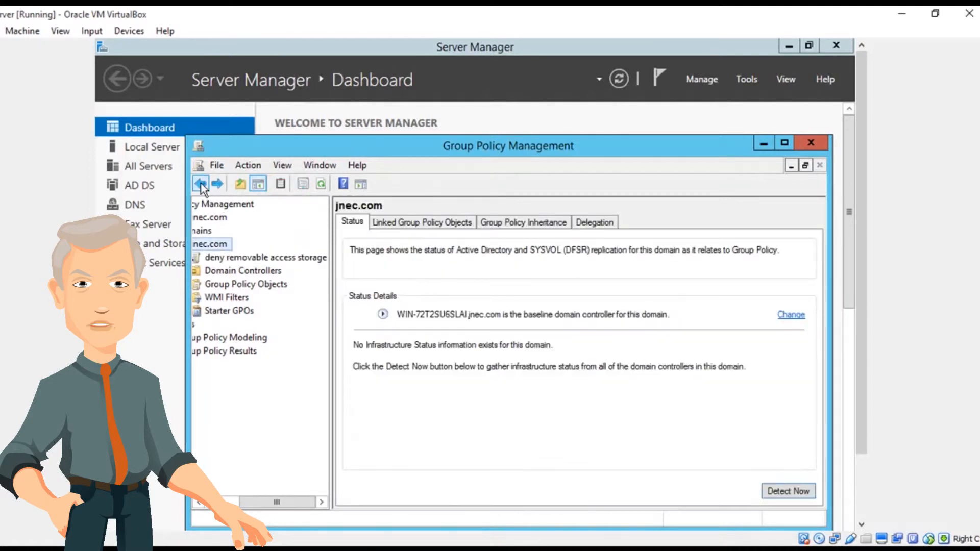
Add the domain user to the security filtering of the "deny removable access storage" GPO, dismissing the link notice and checking the entered name.
left_click(241, 260)
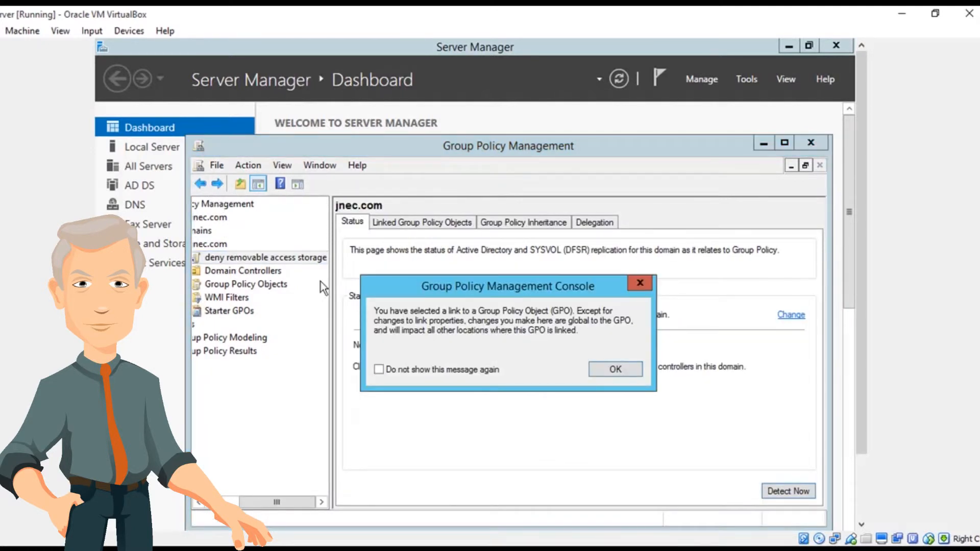
left_click(599, 369)
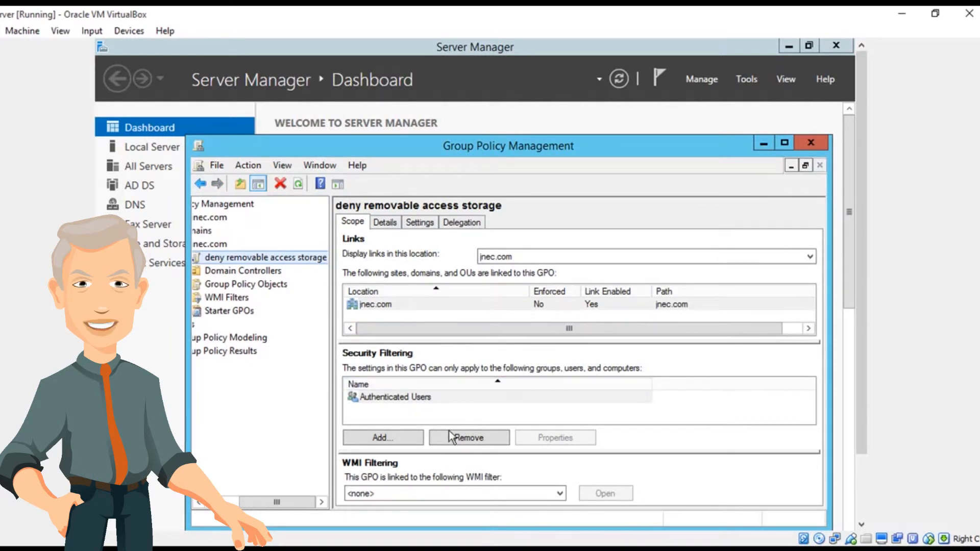
left_click(398, 437)
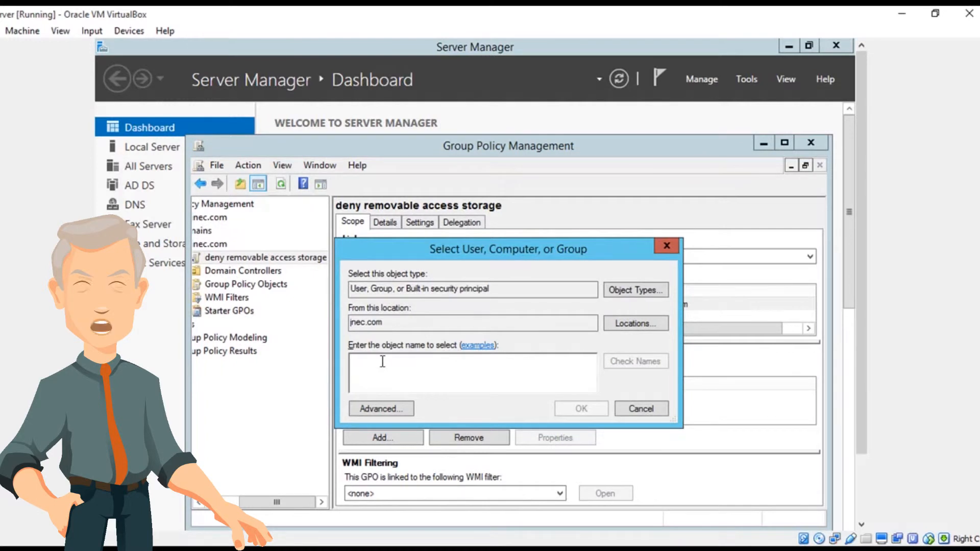
type("kinley")
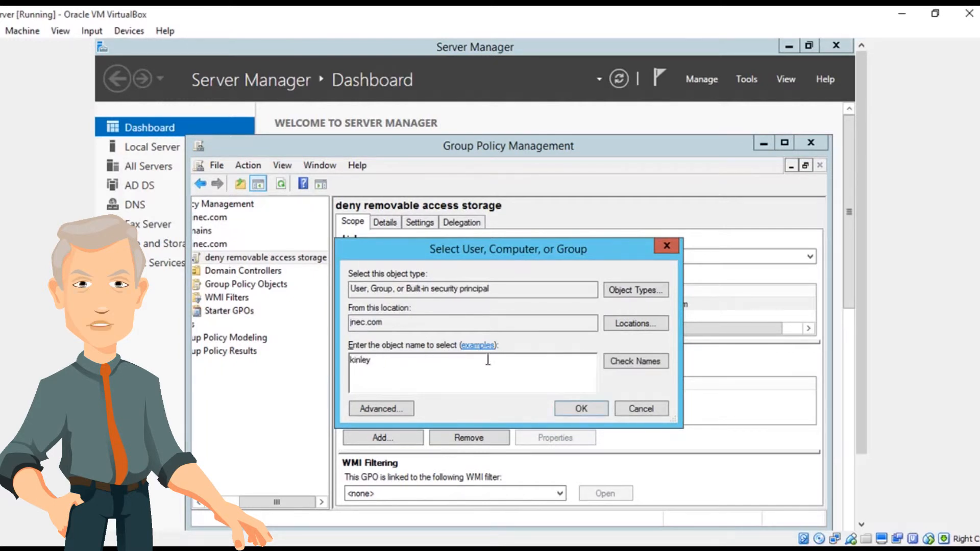
left_click(657, 360)
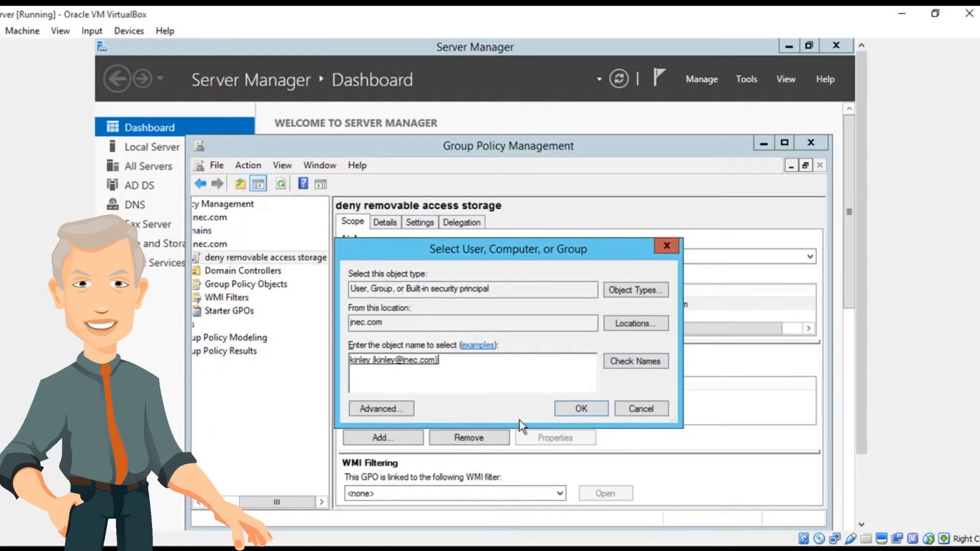
left_click(581, 408)
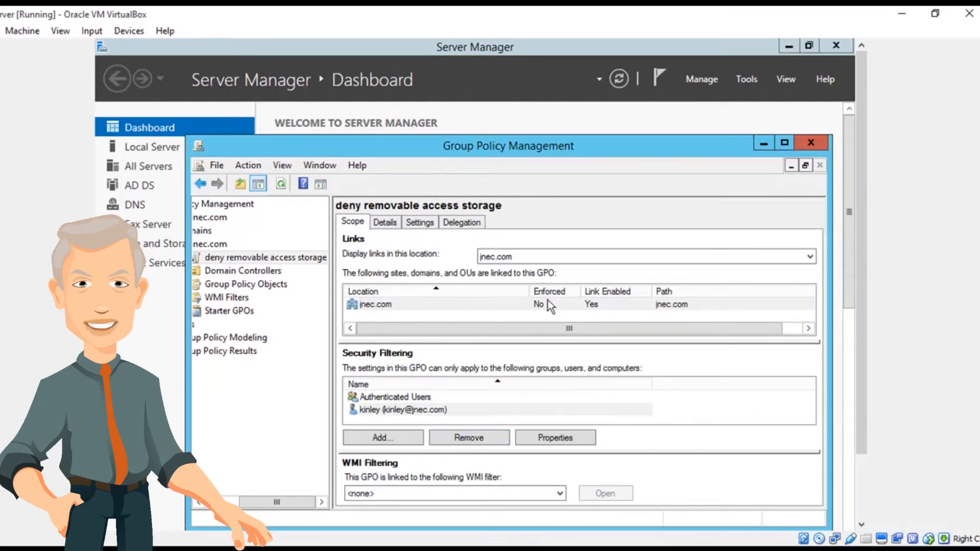
Set the "deny removable access storage" GPO link under jnec.com to Enforced.
right_click(268, 259)
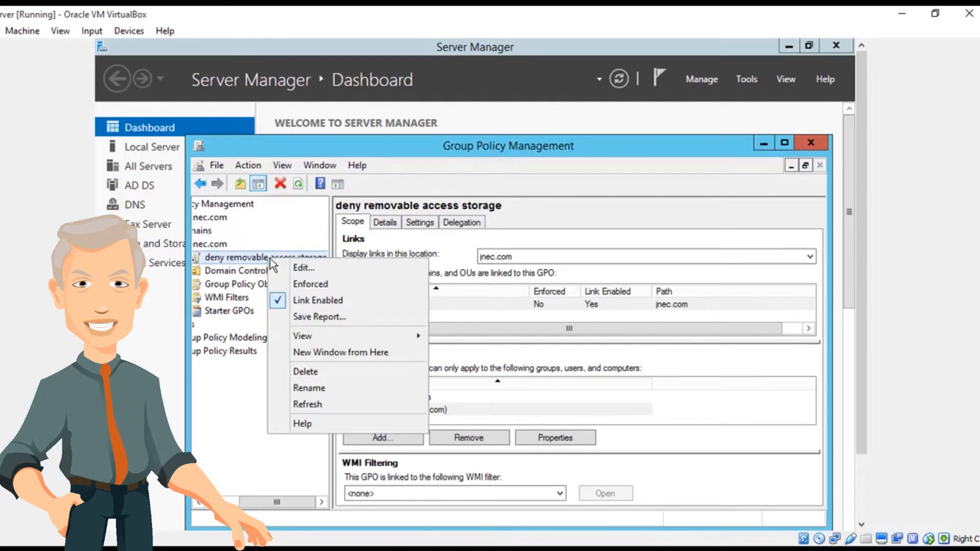
left_click(300, 286)
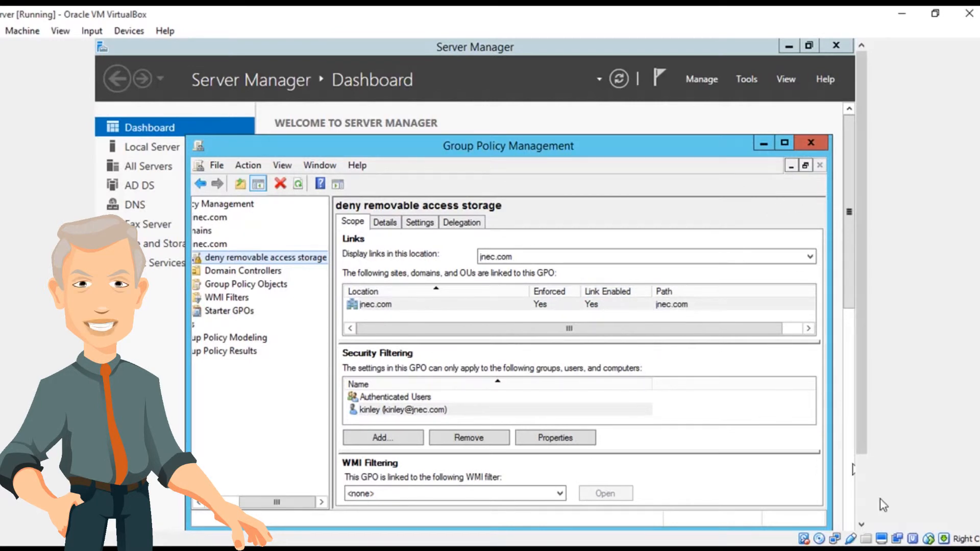
left_click(847, 546)
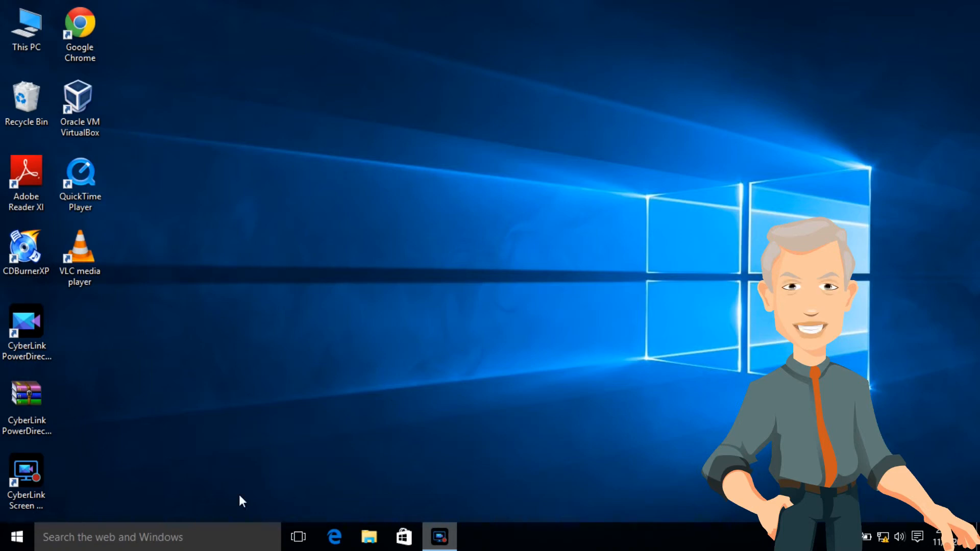
Switch to the Windows 10 client desktop, search for cmd and open a Command Prompt.
left_click(173, 540)
type("c")
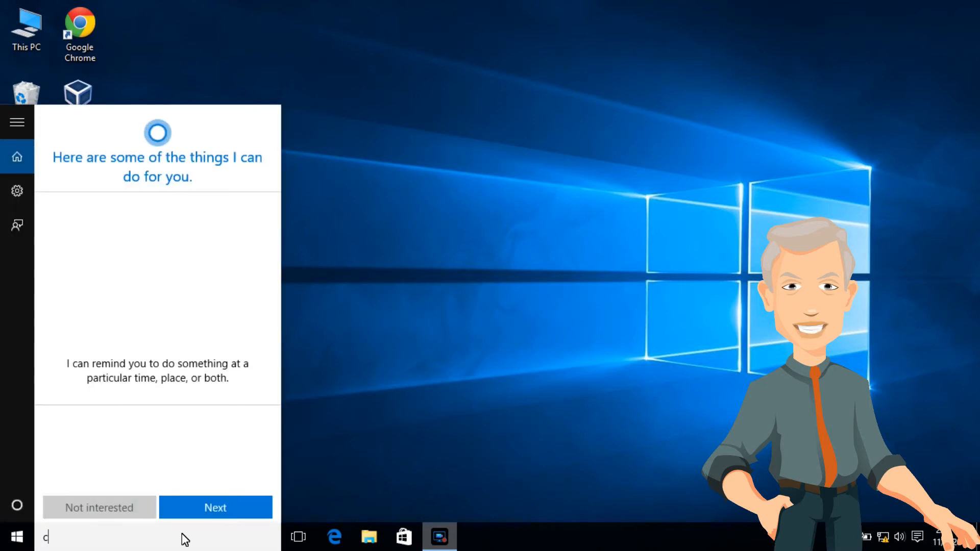
type("md")
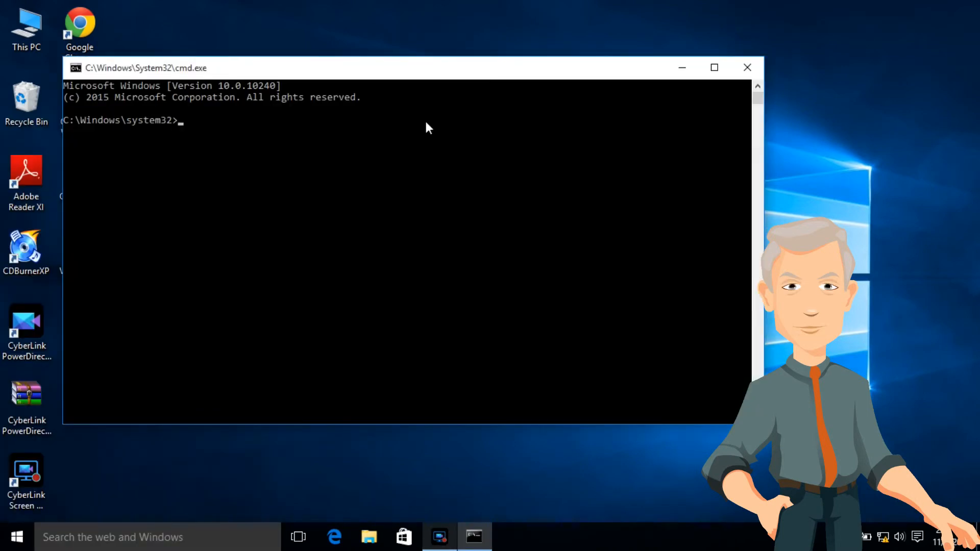
Force a group policy update with gpupdate /force, and close the Command Prompt and the browser window behind it.
type("g")
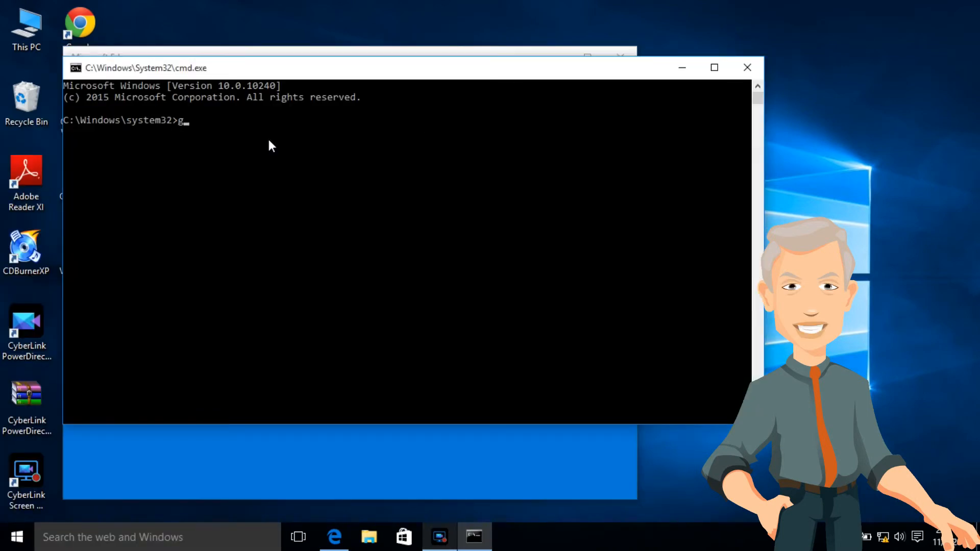
type("pupdate")
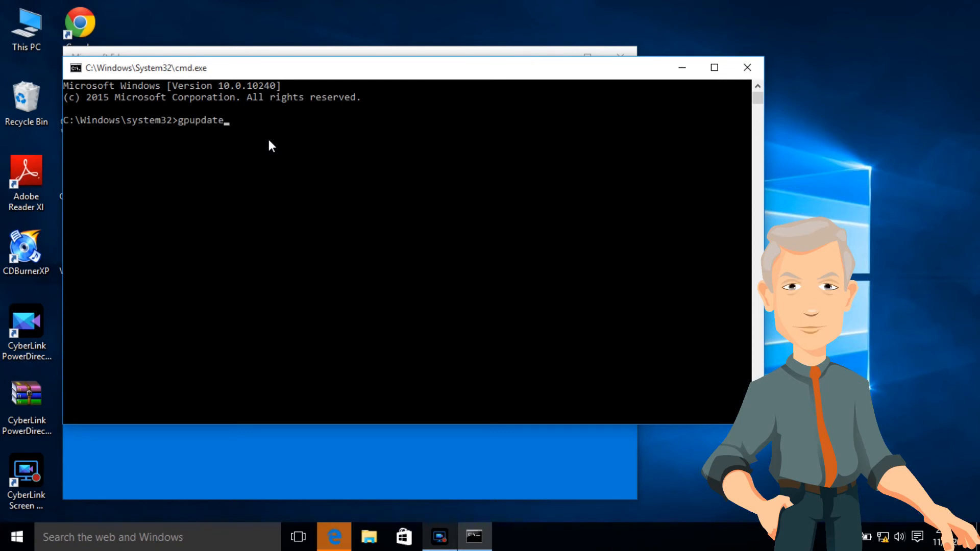
type(" /force")
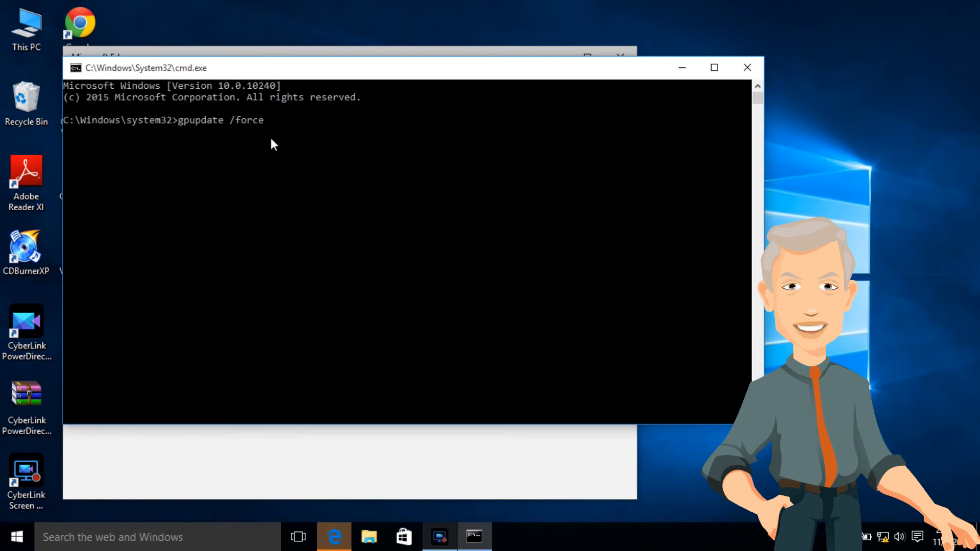
key("Return")
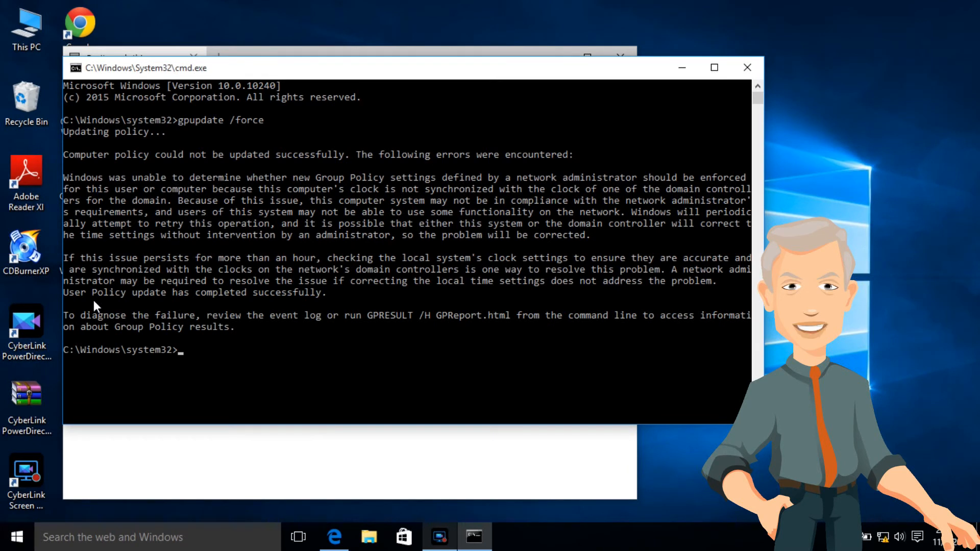
left_click(747, 67)
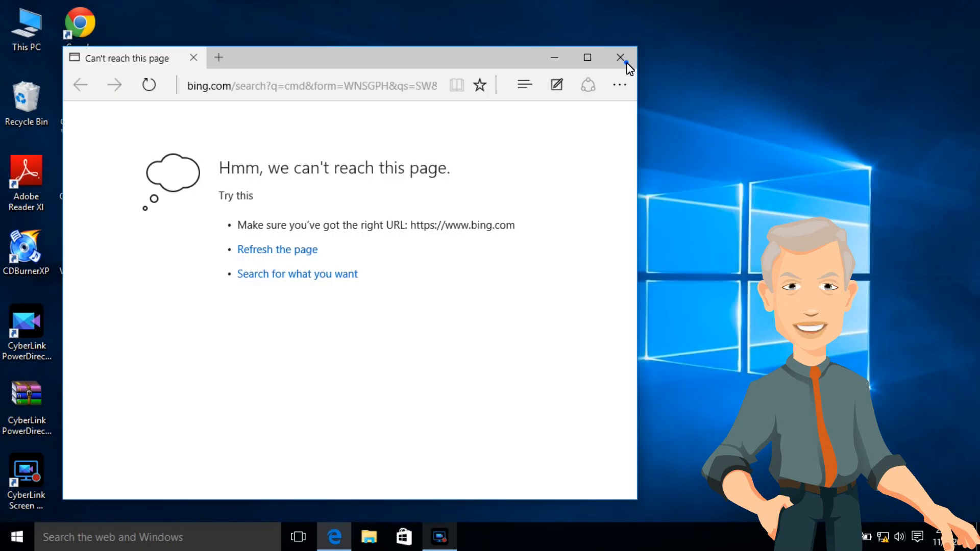
left_click(621, 58)
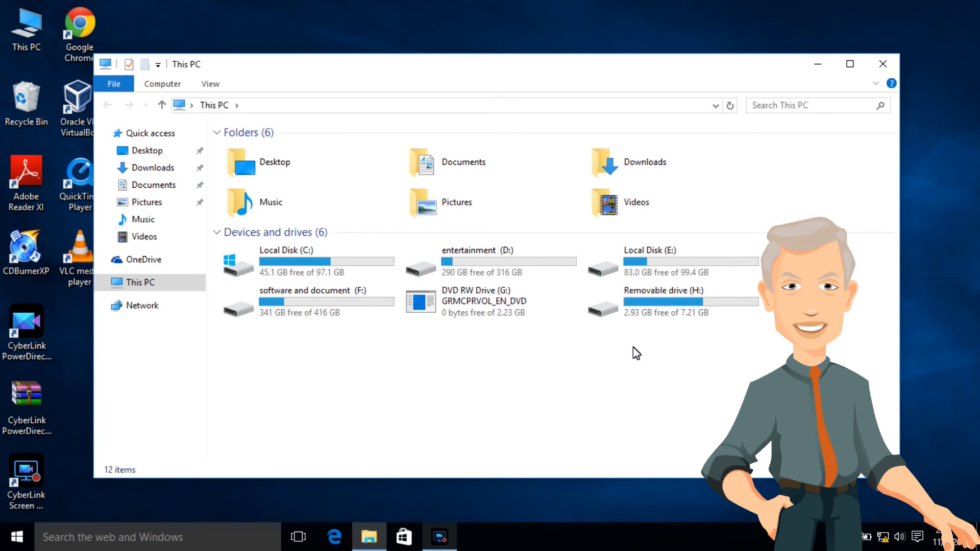
Test drive access in This PC by opening software and document (F:), going back, and trying to open Removable drive (H:).
double_click(338, 313)
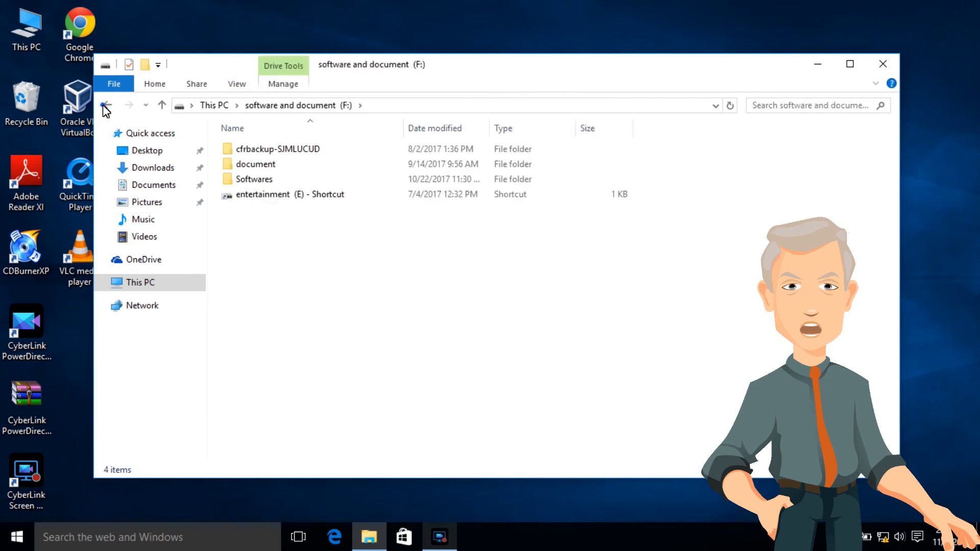
left_click(105, 105)
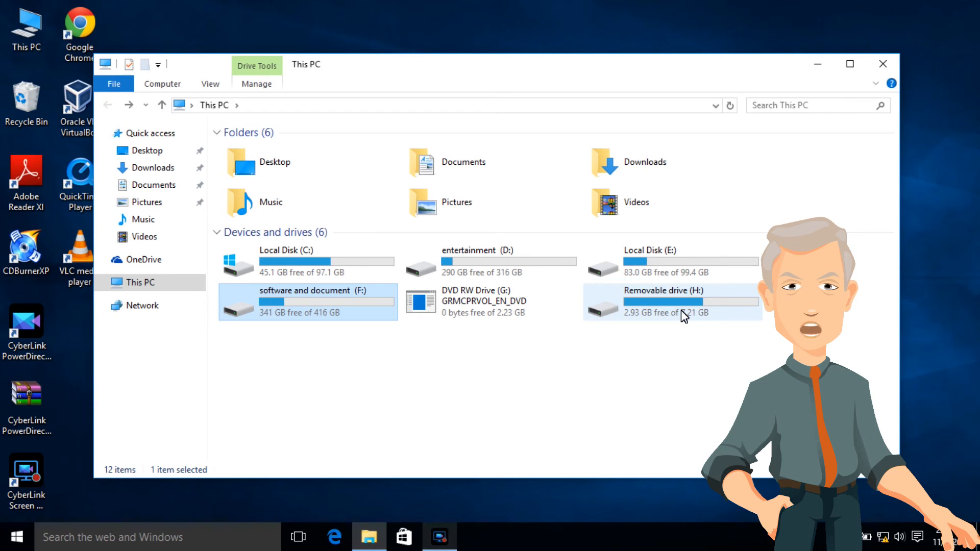
double_click(693, 314)
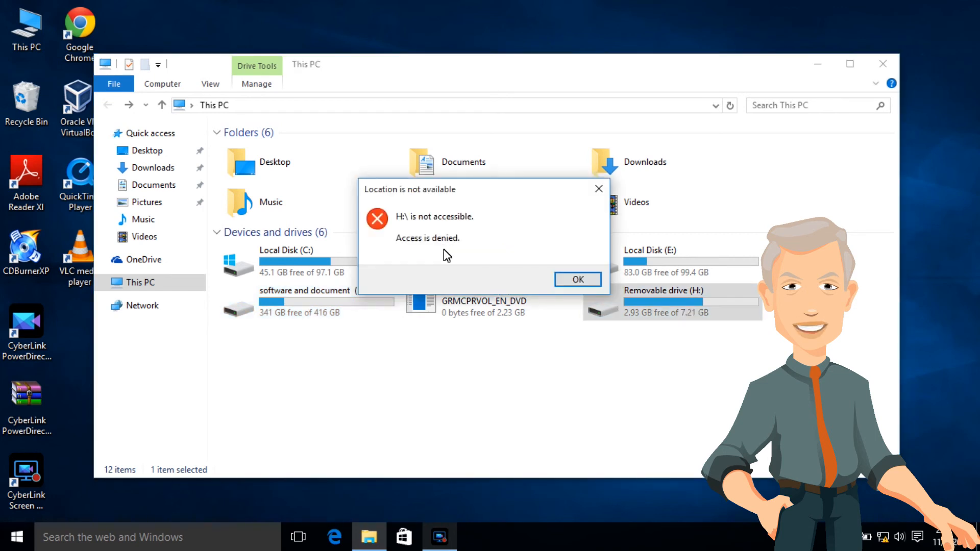